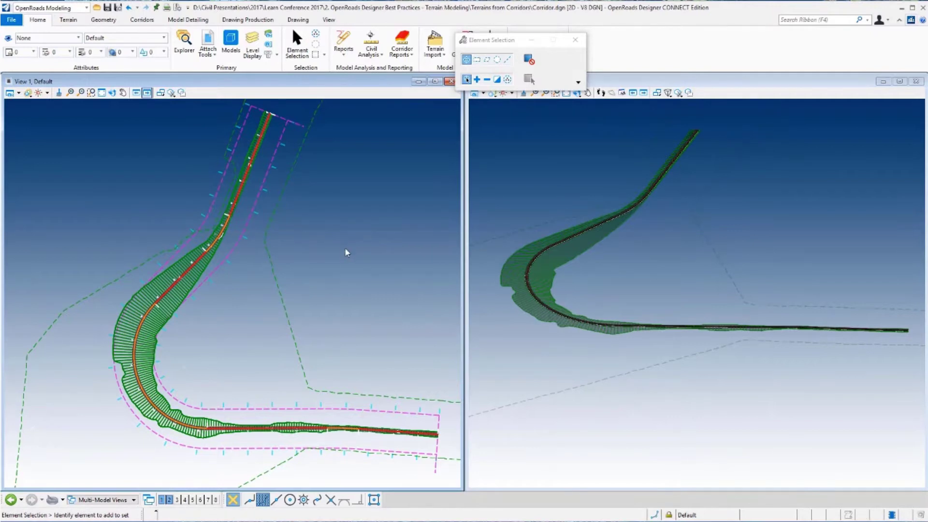
- Check that the Ramp C corridor uses the Conceptual feature definition
click(257, 216)
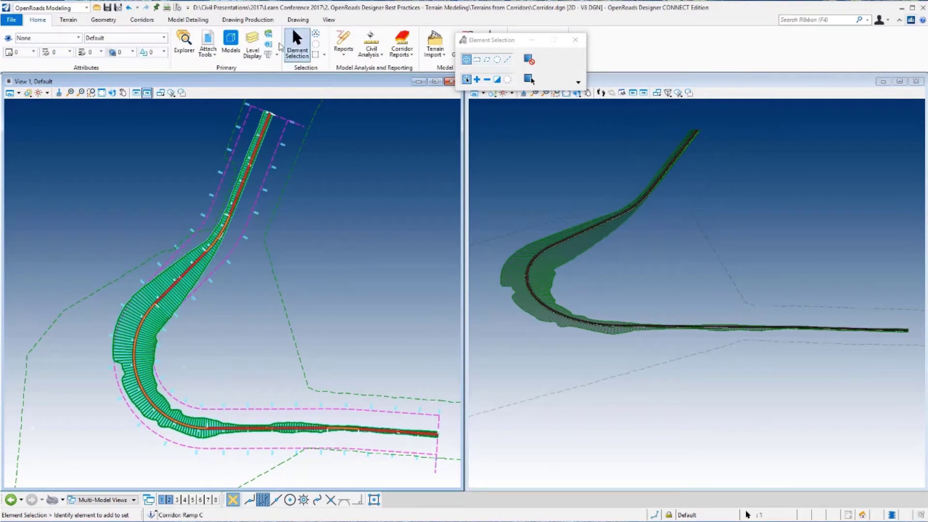
double_click(311, 123)
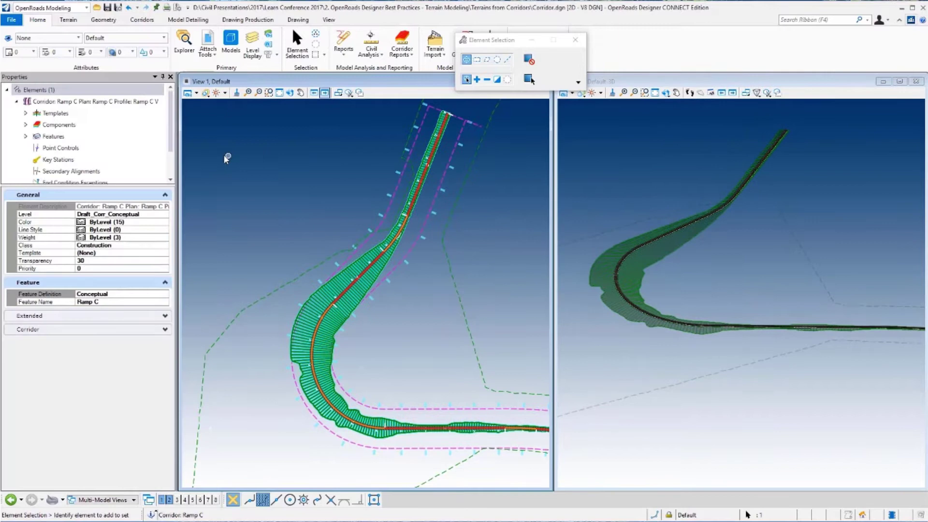
click(124, 293)
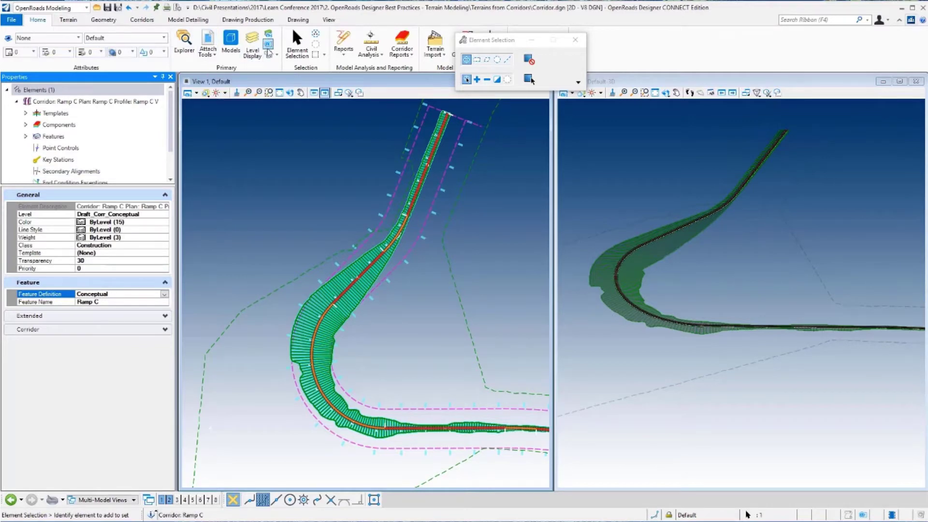
- Locate the Conceptual definition under OpenRoads Standards > Feature Definitions > Corridor in Explorer
click(184, 44)
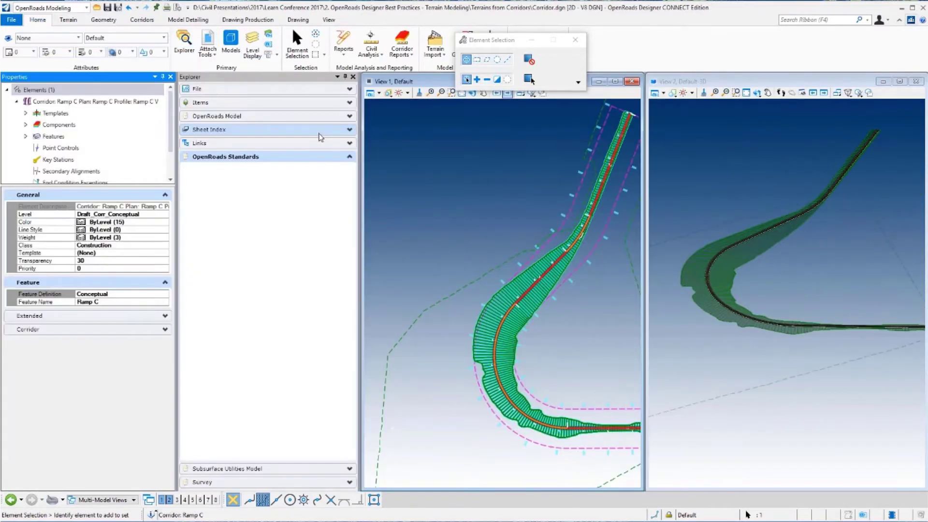
click(188, 196)
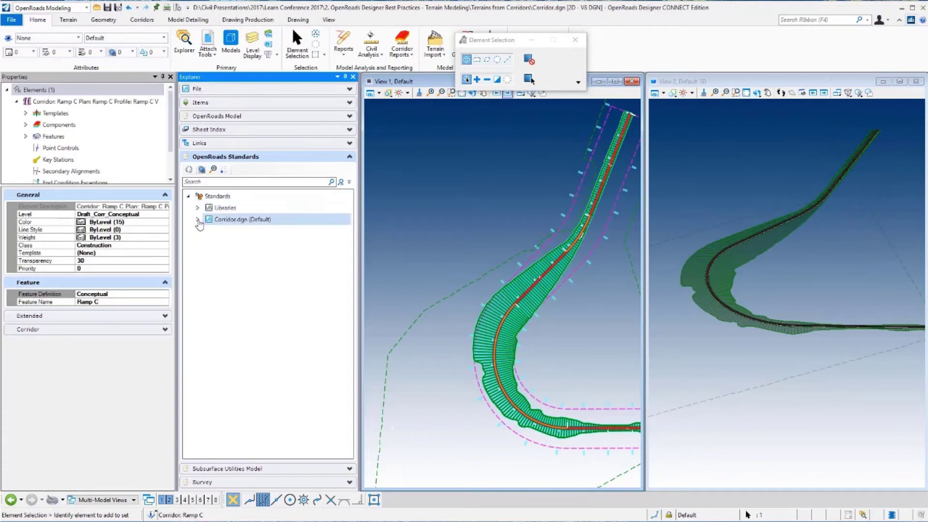
click(197, 220)
click(208, 231)
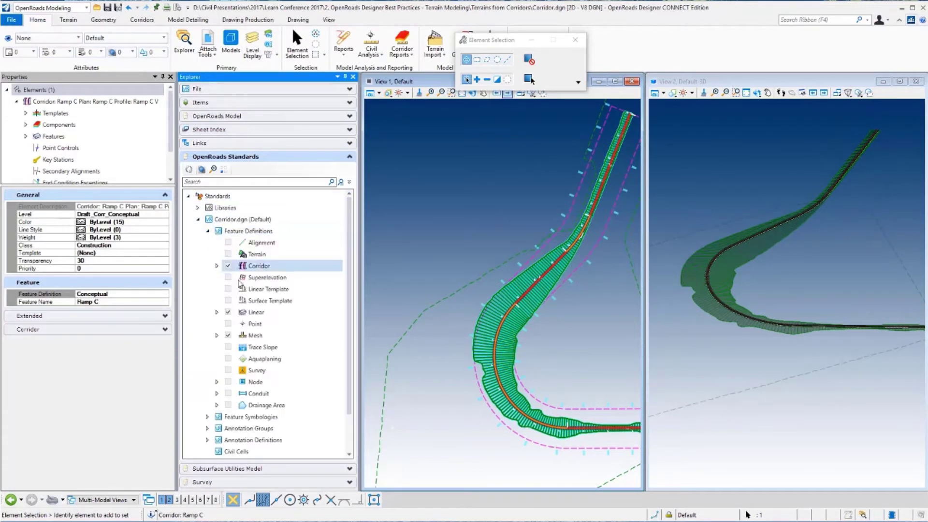
click(217, 266)
click(264, 278)
- Set the Conceptual definition's Top Mesh Display property to True
right_click(264, 282)
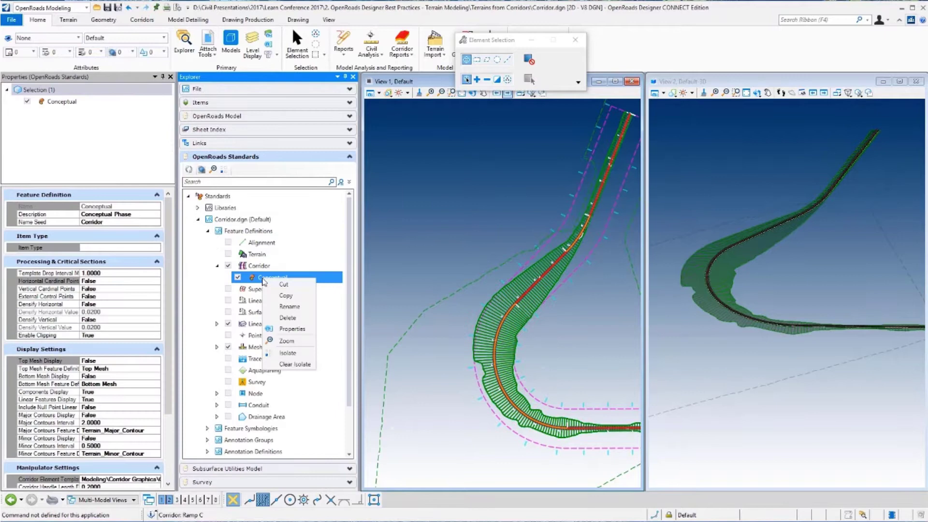
click(169, 315)
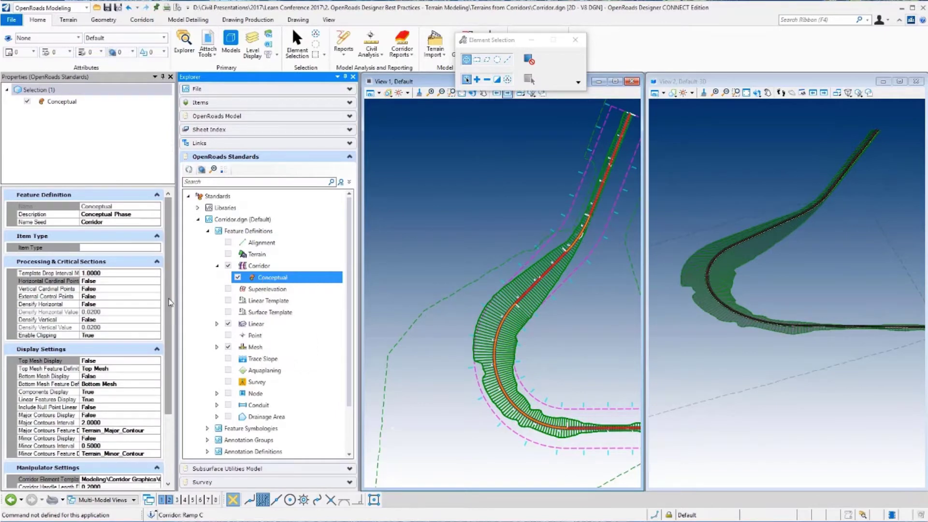
scroll(164, 314, down, 2)
click(113, 316)
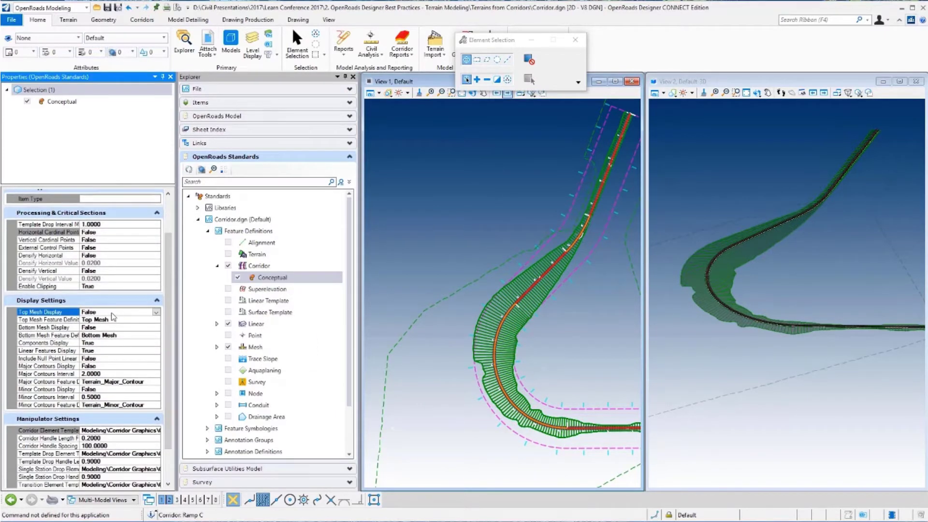
click(89, 312)
click(156, 313)
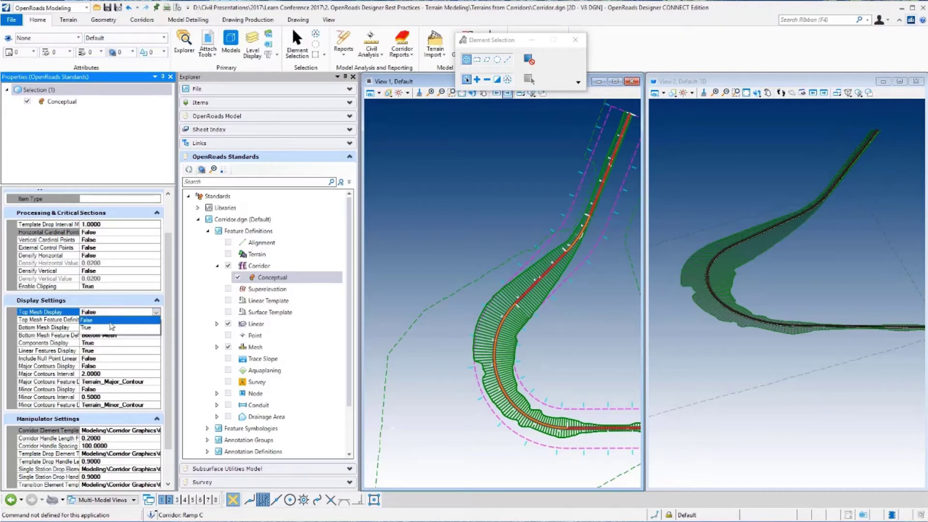
click(93, 328)
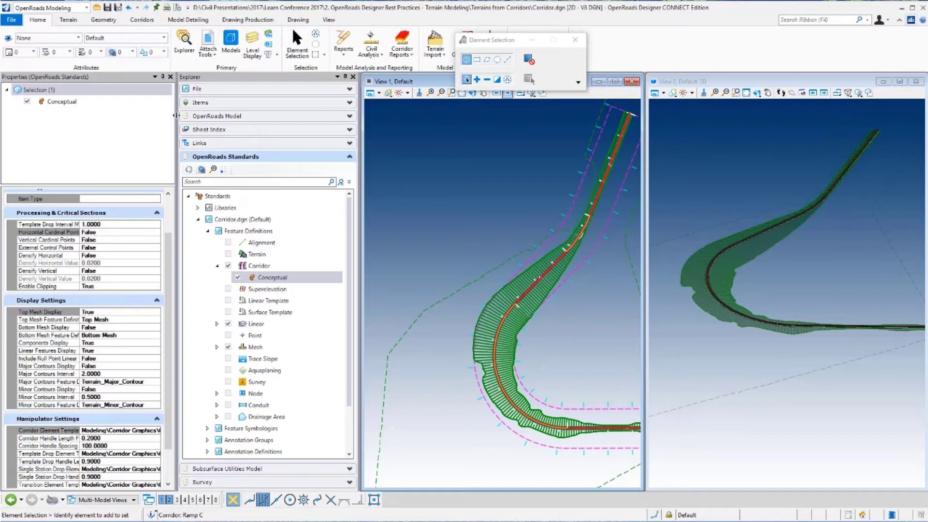
- Close Explorer and Properties, and show the Ramp C corridor's cross section in View 8
click(170, 76)
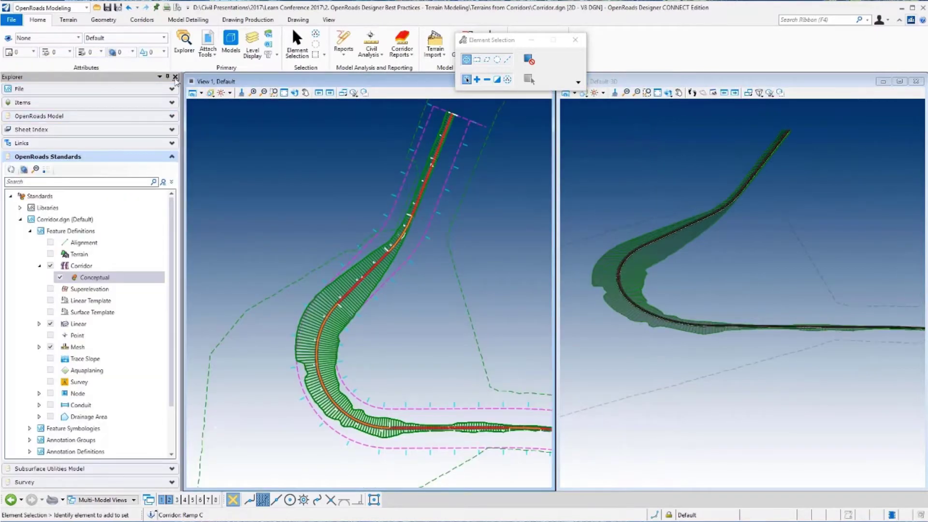
click(176, 77)
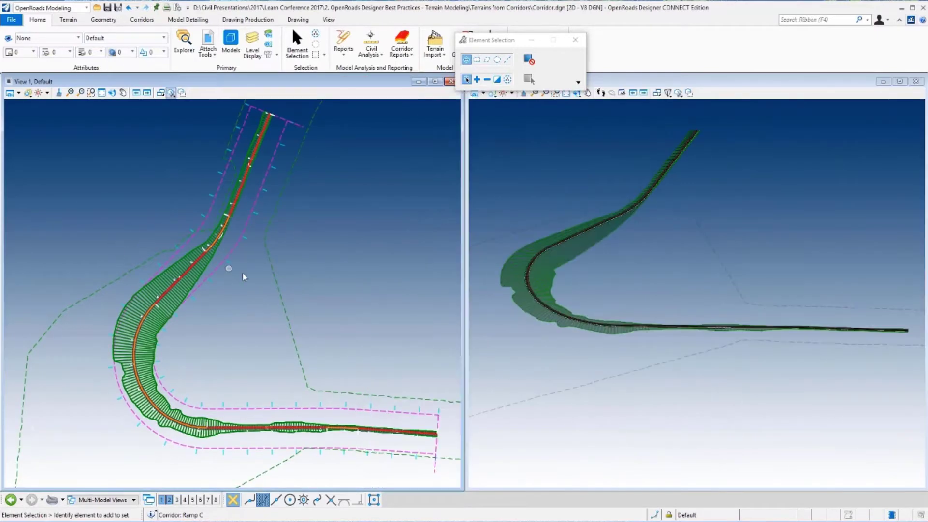
click(245, 242)
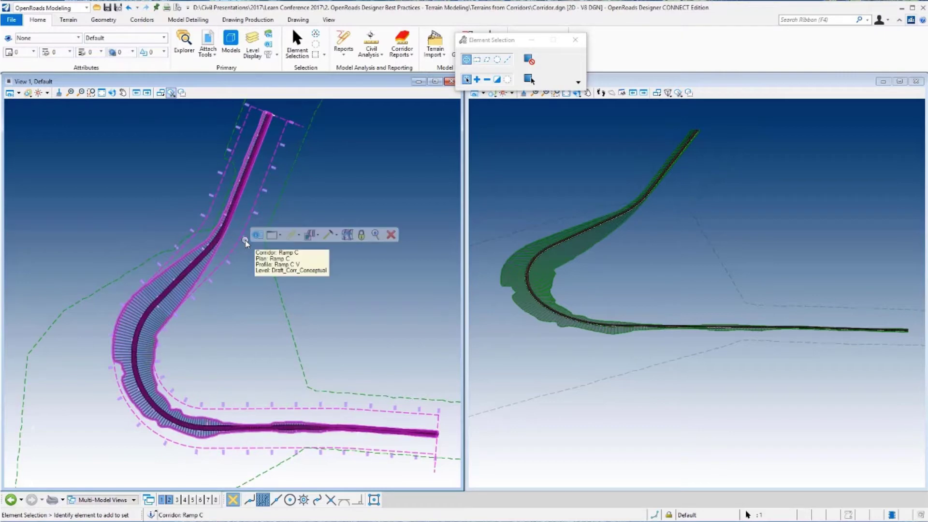
click(280, 235)
click(288, 250)
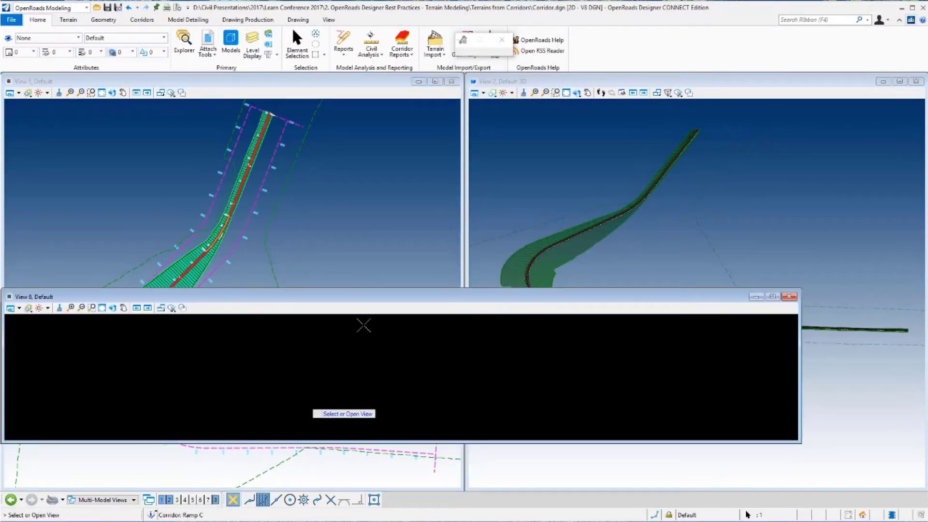
click(352, 314)
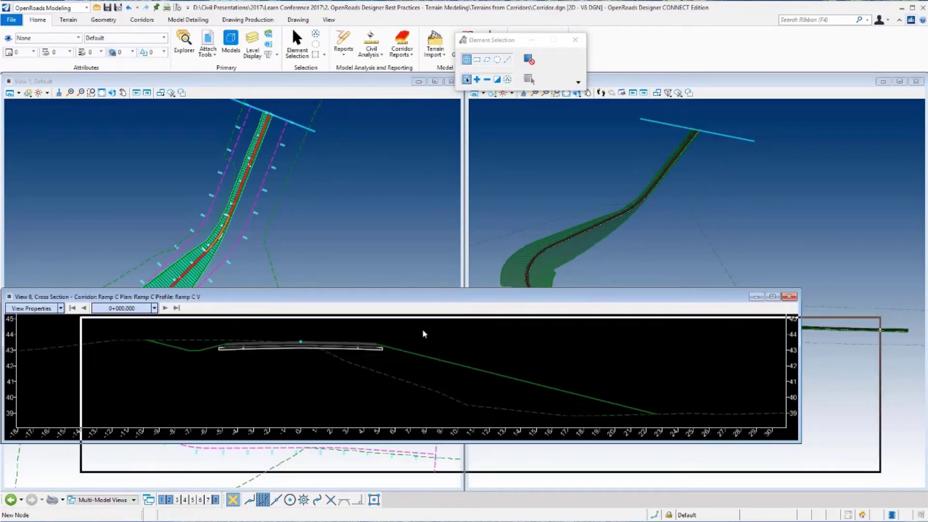
- Reprocess the Ramp C corridor, check the cross section, and close View 8
click(258, 218)
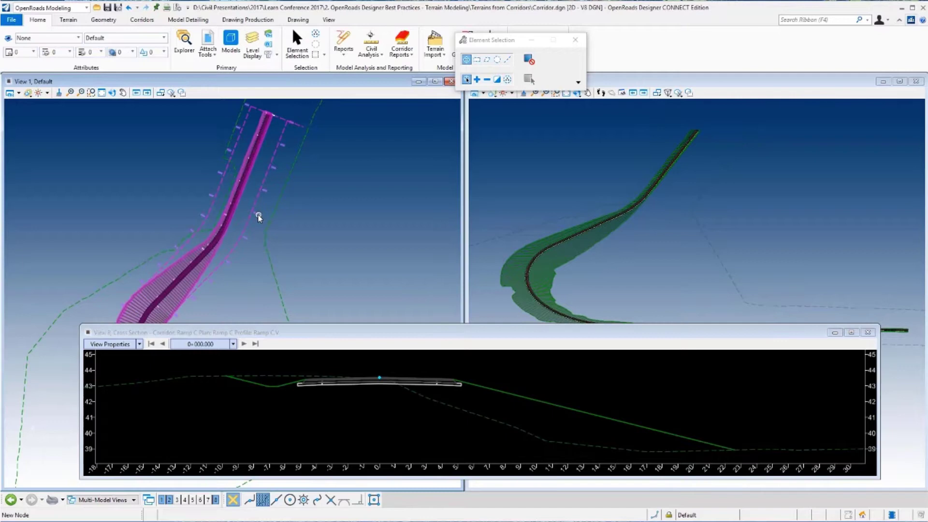
mouse_move(258, 218)
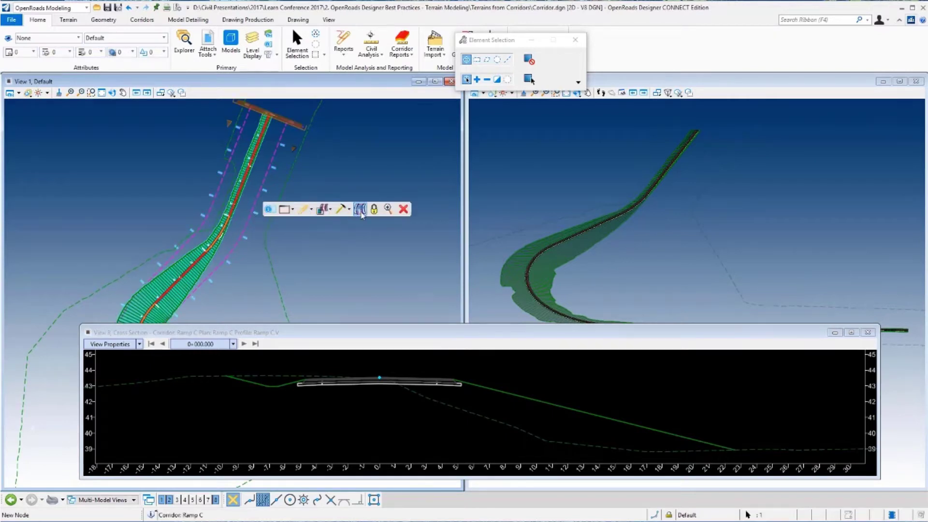
click(359, 209)
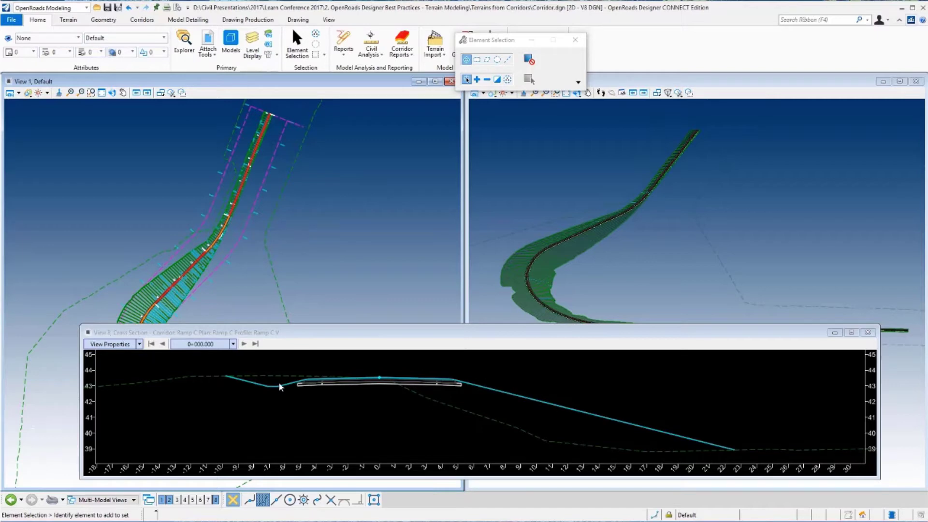
scroll(312, 370, up, 1)
scroll(477, 401, down, 1)
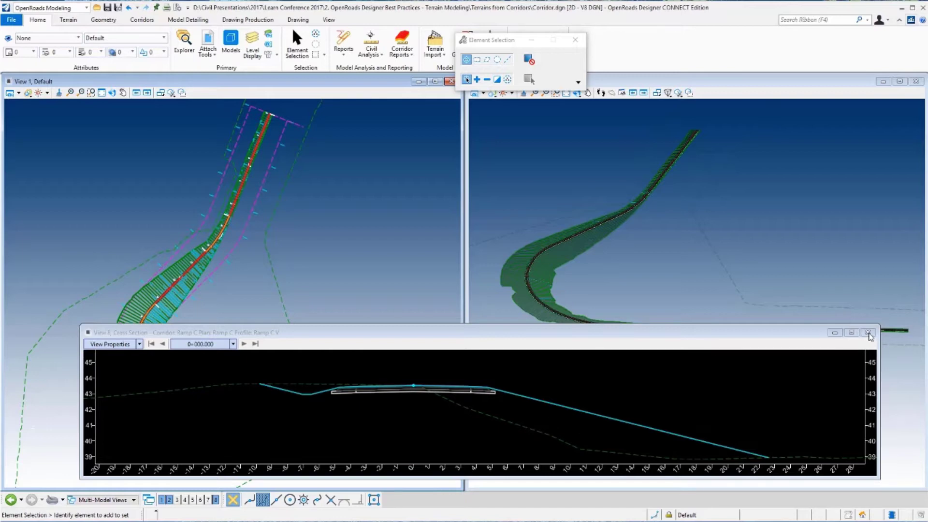
click(868, 333)
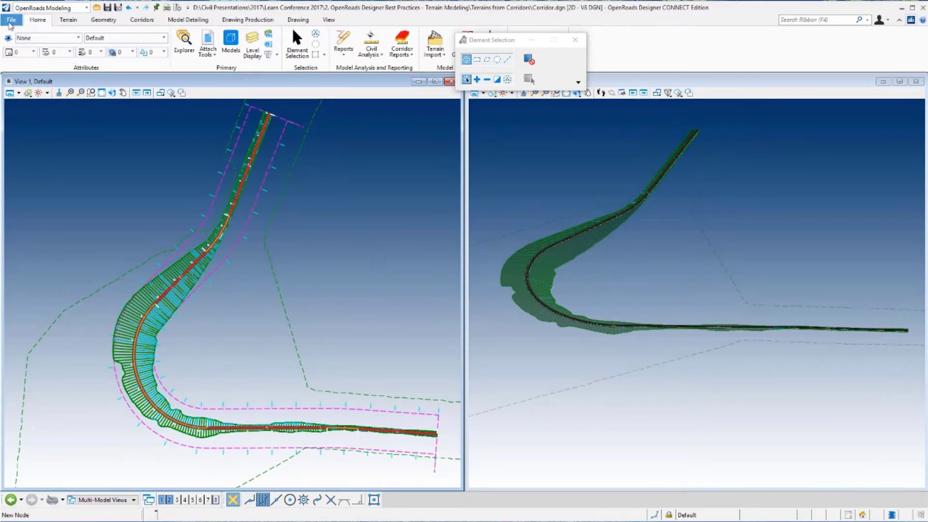
- Open ProposedFinishTerrain.dgn from the recent files list
click(10, 21)
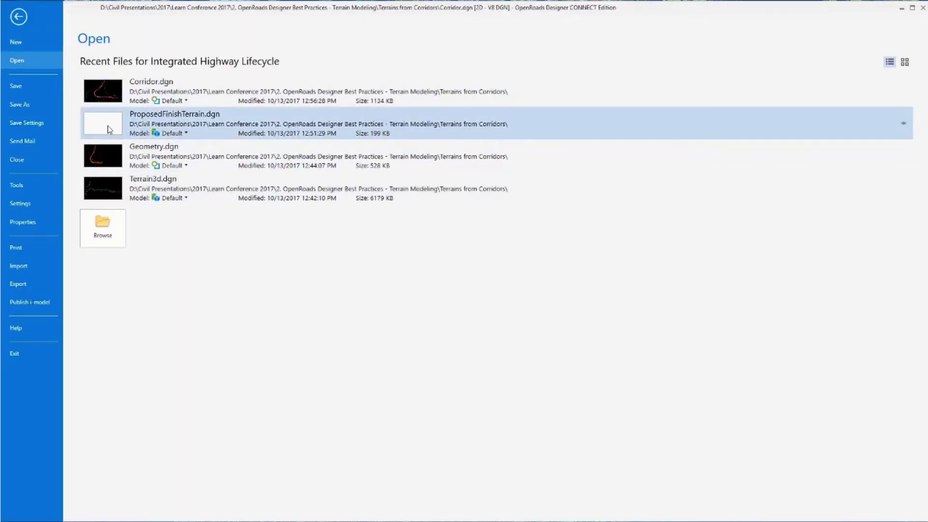
click(110, 129)
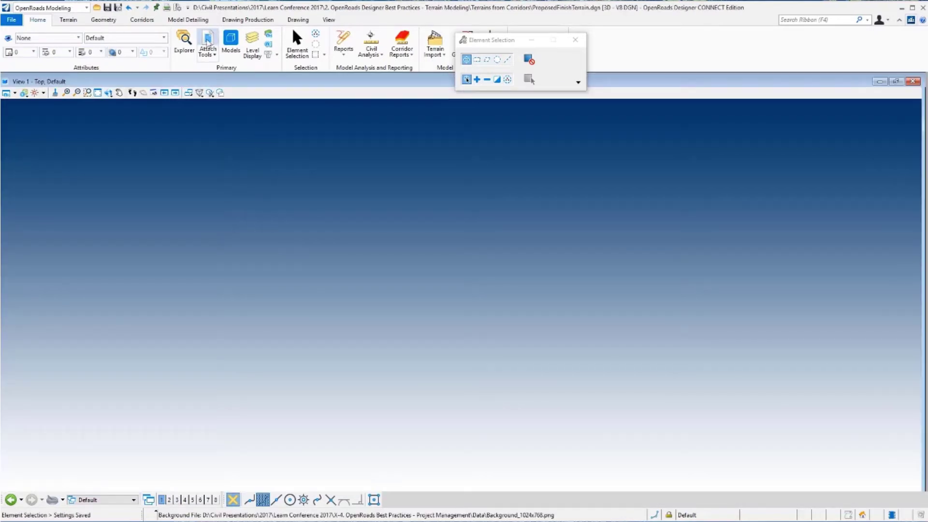
click(207, 42)
- Attach Corridor.dgn's Default-3D model as a Coincident - World reference
click(132, 210)
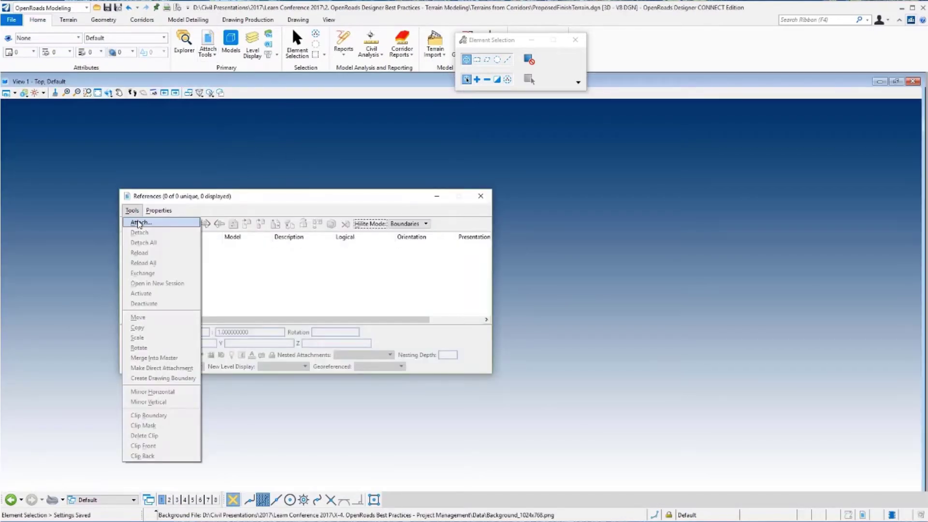
click(138, 223)
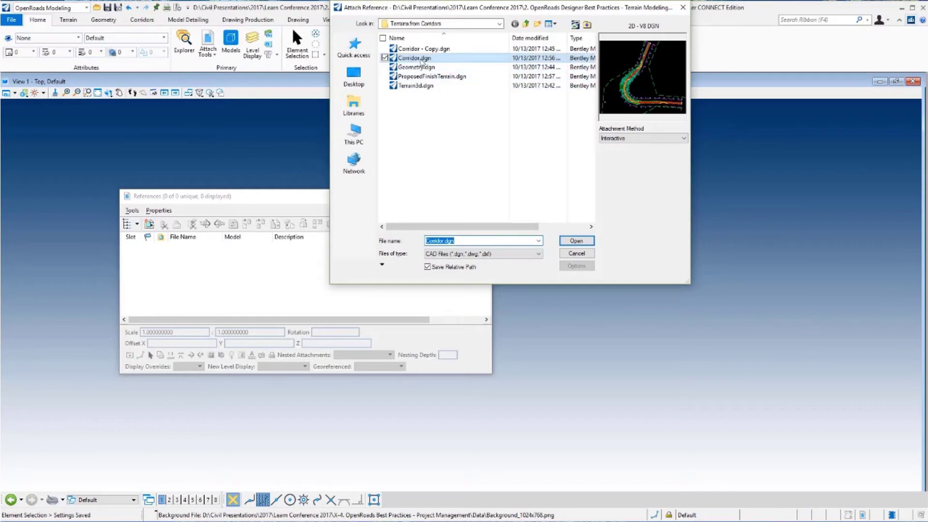
click(581, 243)
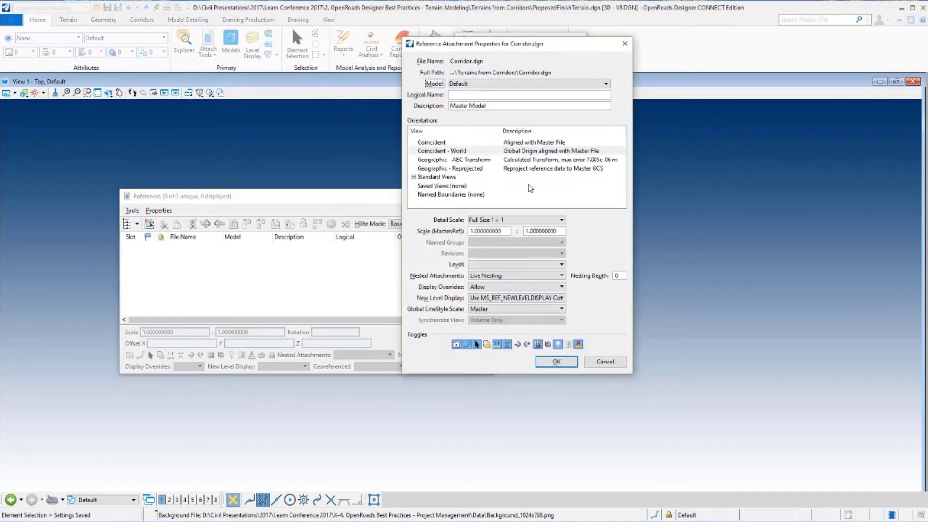
click(491, 84)
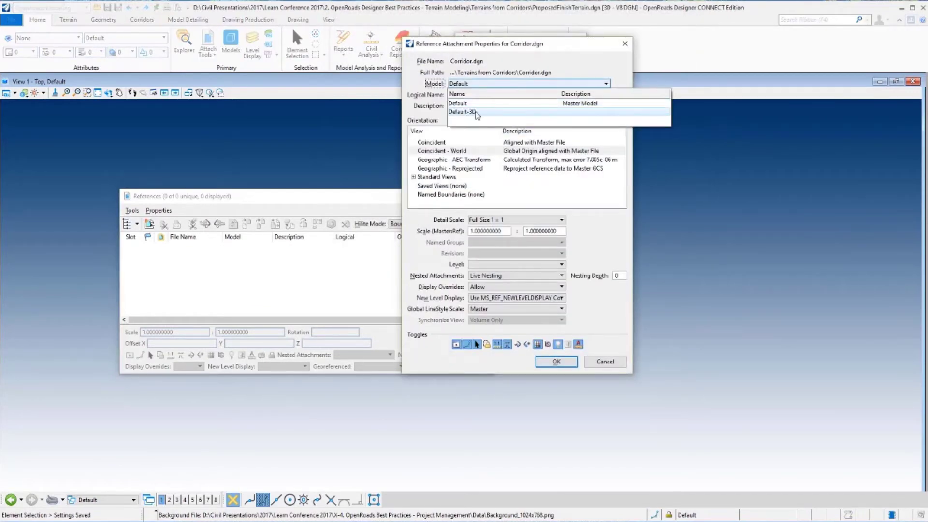
click(478, 112)
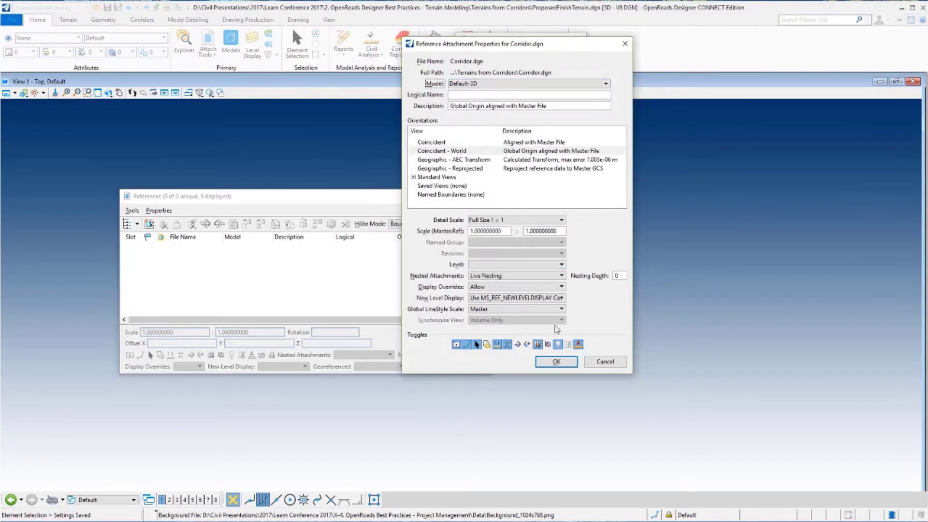
click(556, 362)
- Build terrain ET from the corridor top mesh as break lines with no edge removal
click(484, 197)
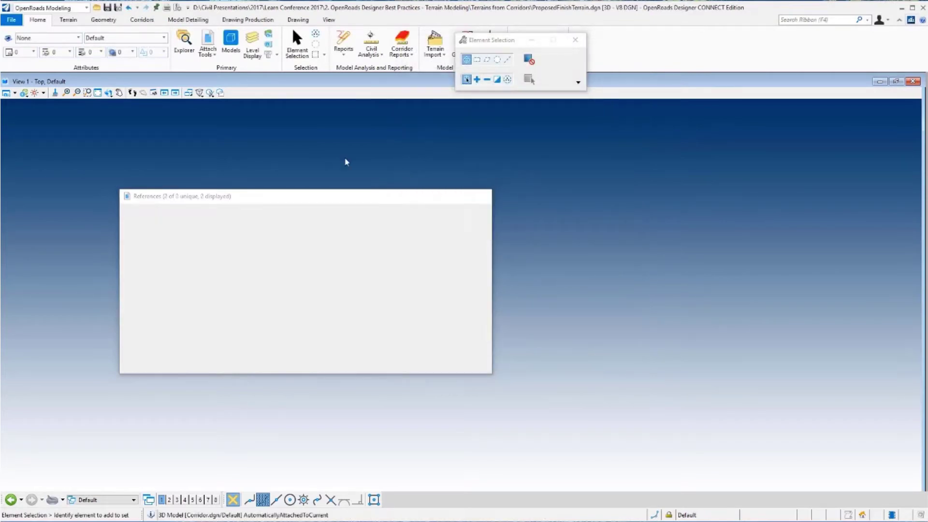
click(98, 93)
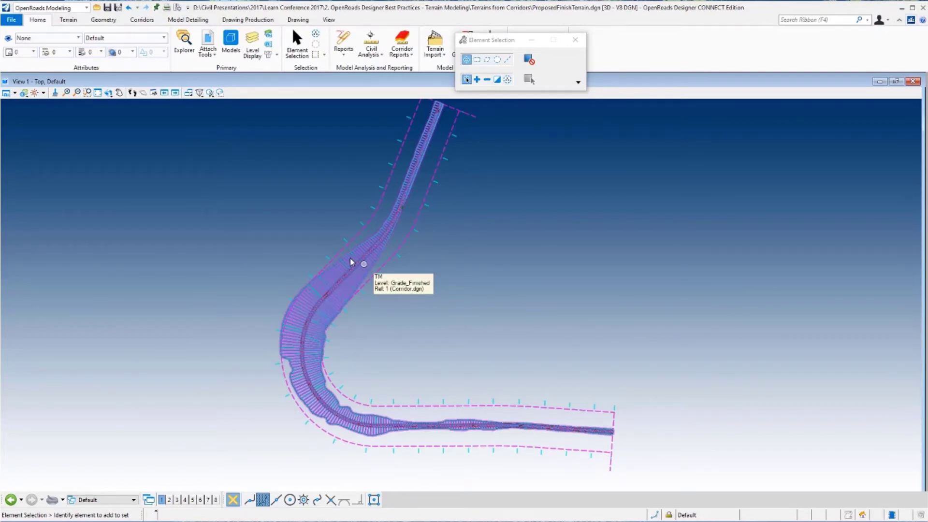
click(364, 266)
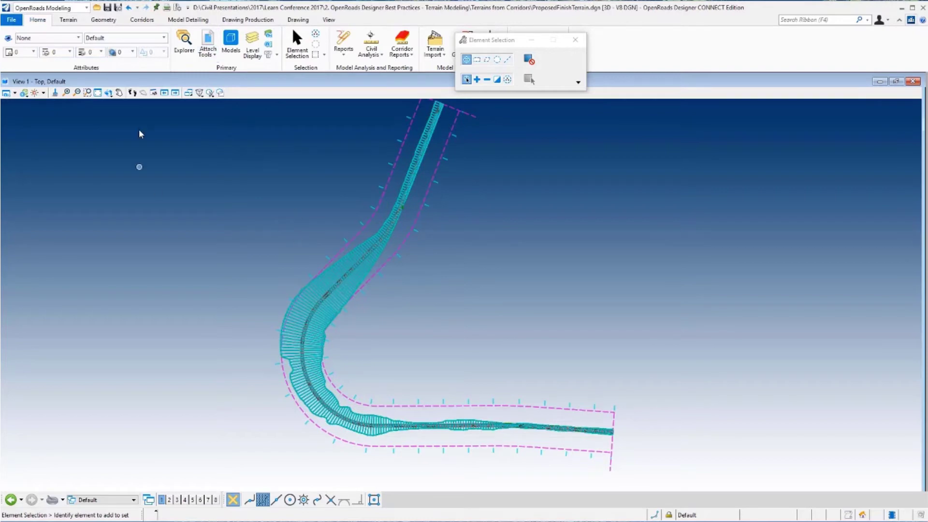
click(69, 19)
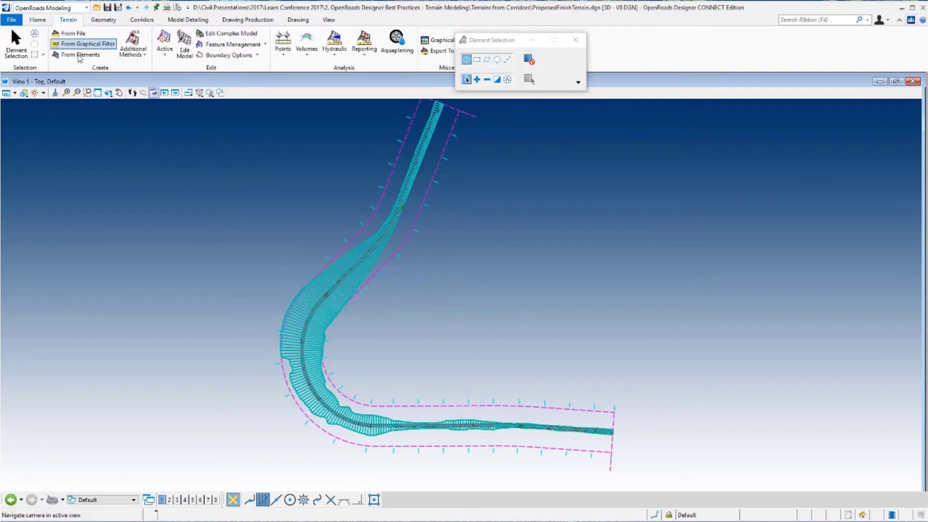
click(80, 54)
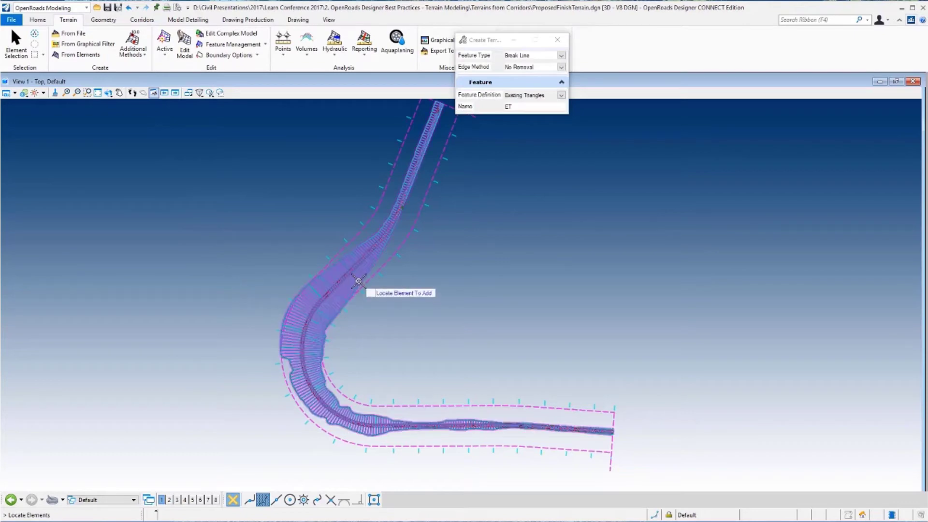
click(357, 290)
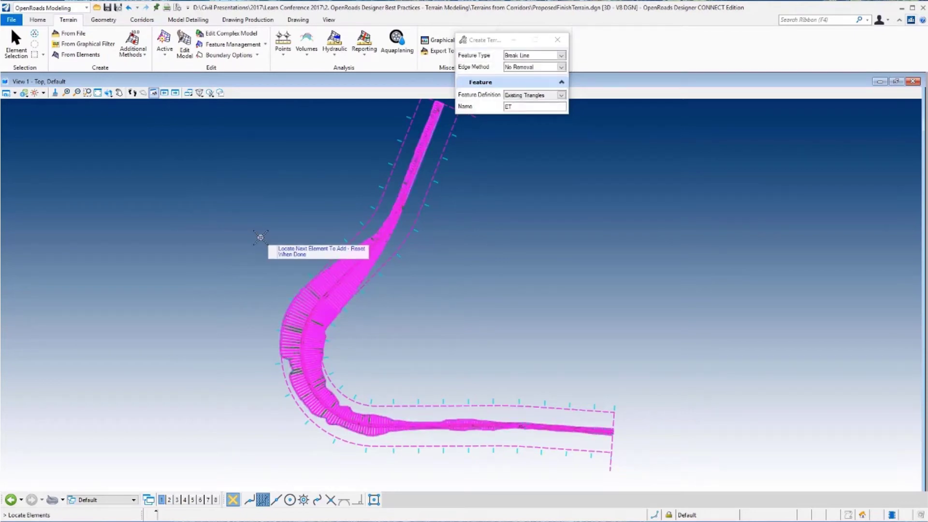
right_click(260, 237)
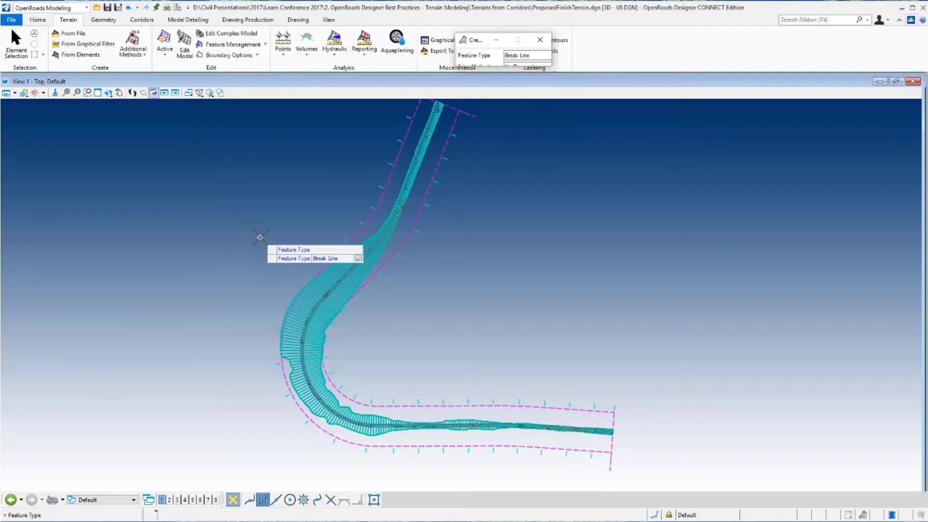
click(260, 238)
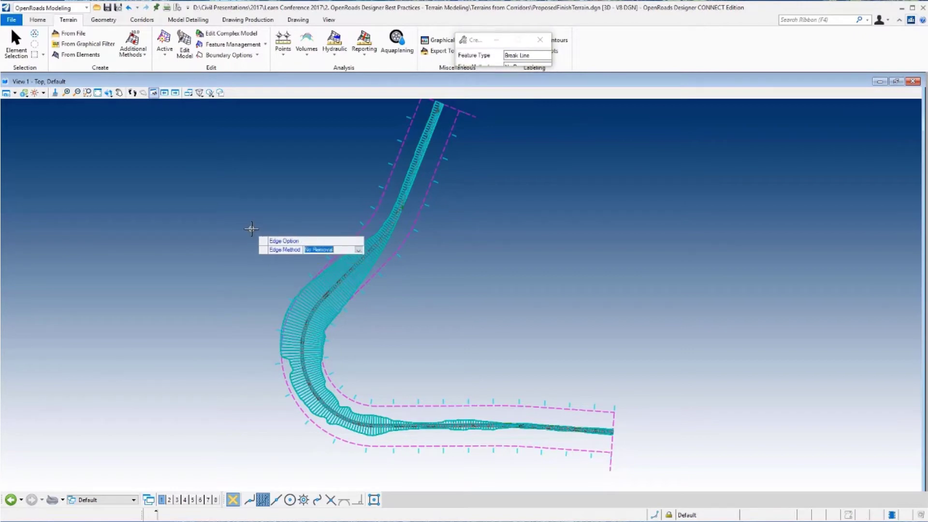
click(250, 229)
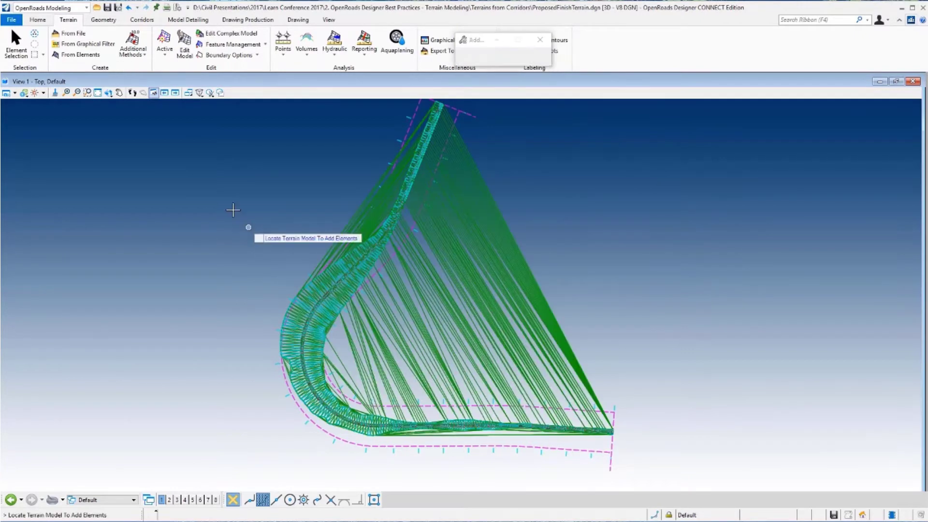
- Turn off the Corridor.dgn reference display and close the References list
click(37, 19)
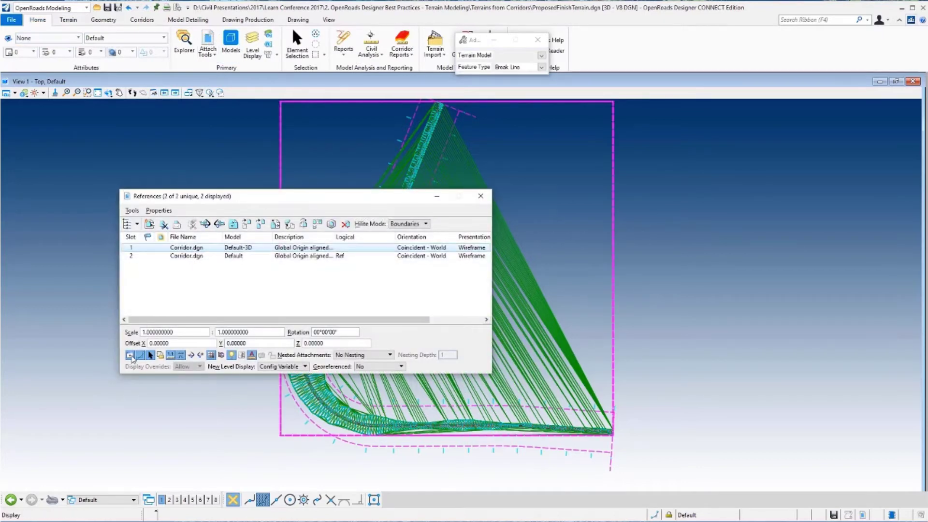
click(129, 354)
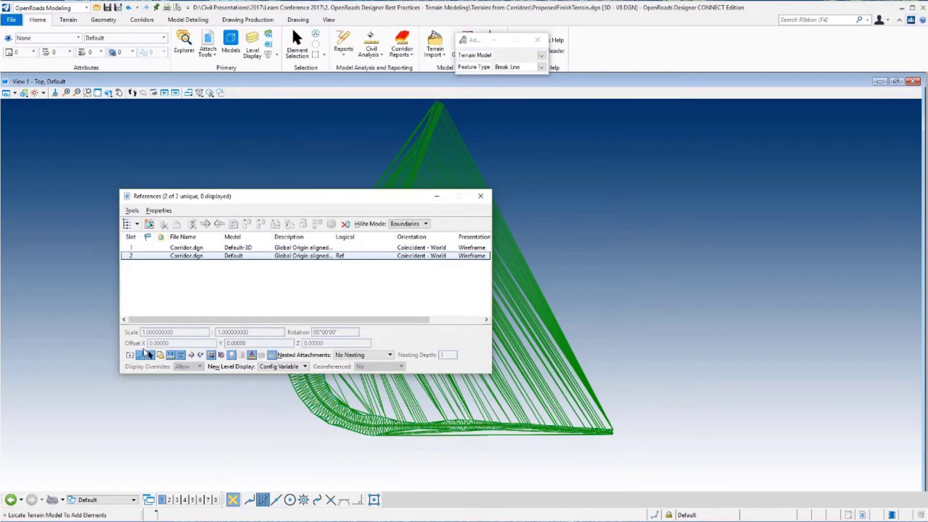
click(480, 196)
- Set terrain ET's Edge Method to Max Edge Length with a length of 100
right_click(225, 275)
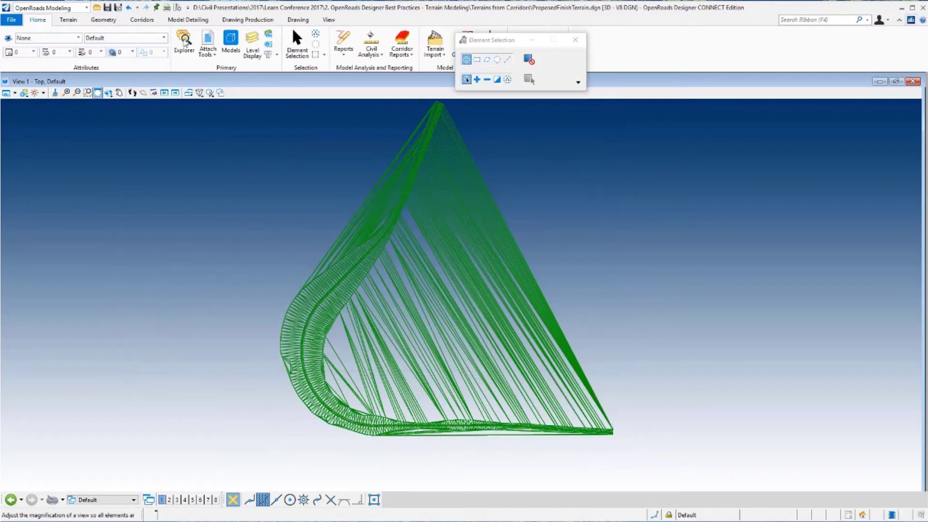
click(472, 162)
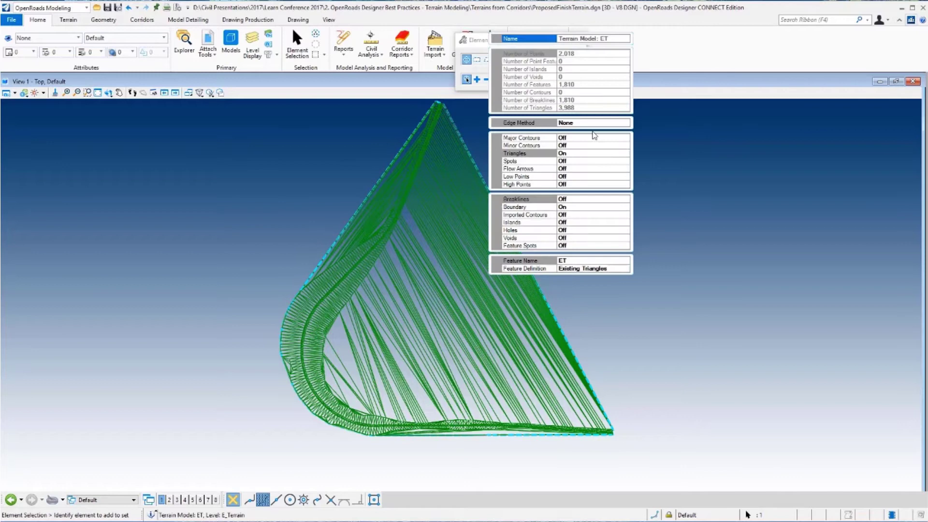
click(617, 122)
click(618, 123)
click(589, 157)
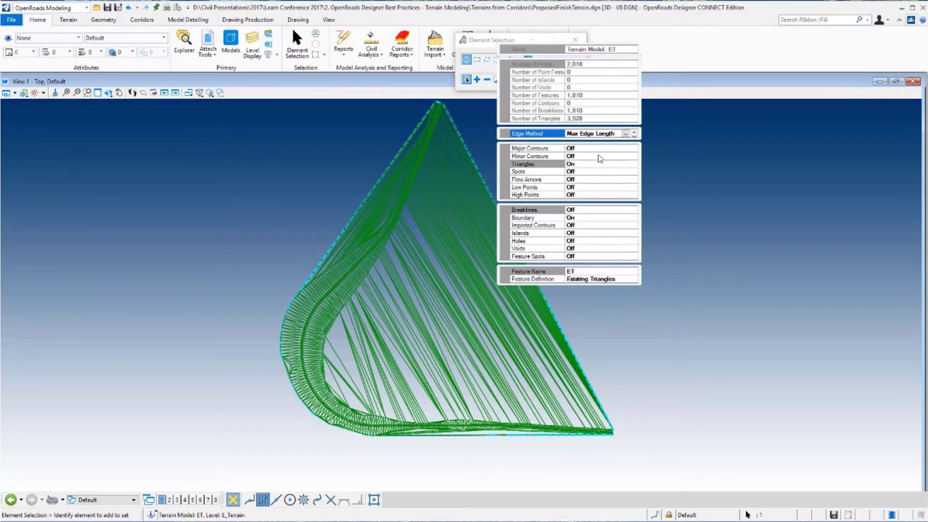
click(582, 141)
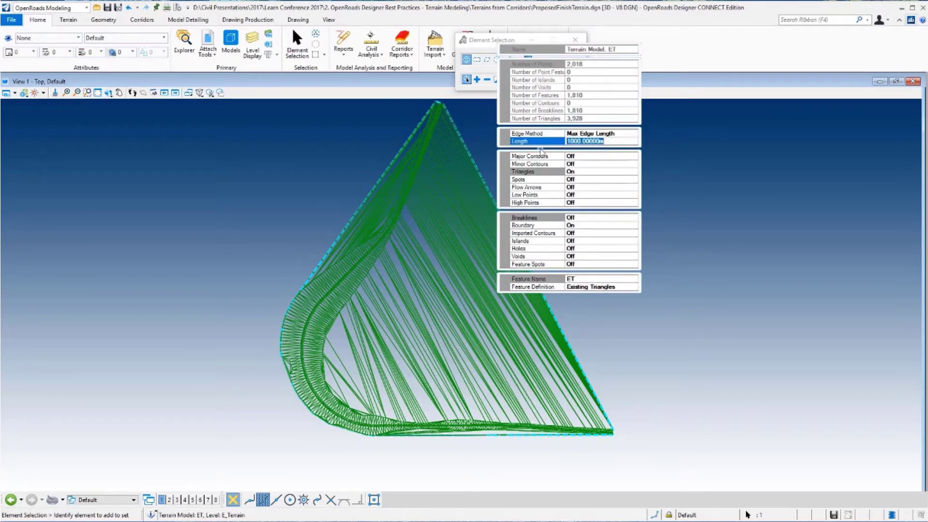
text(100)
key(Return)
scroll(304, 347, up, 1)
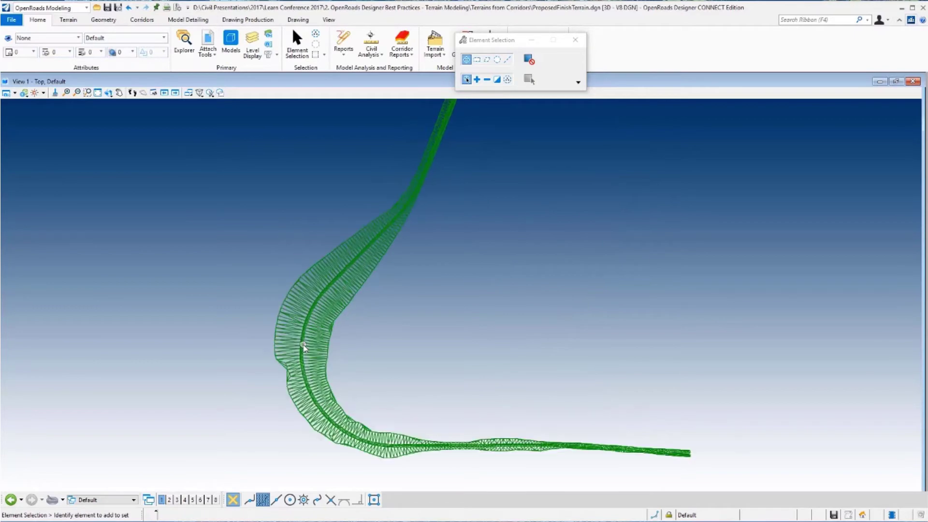
scroll(303, 347, down, 1)
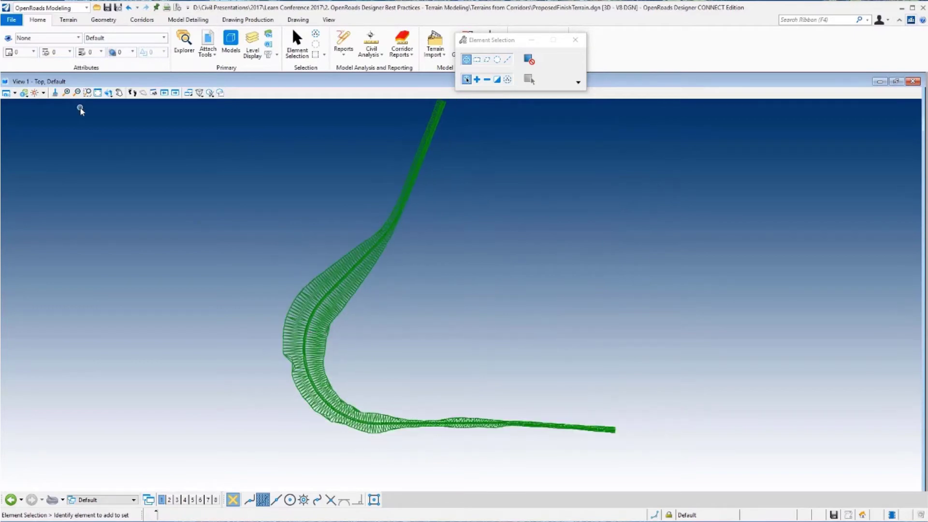
key(ctrl+f)
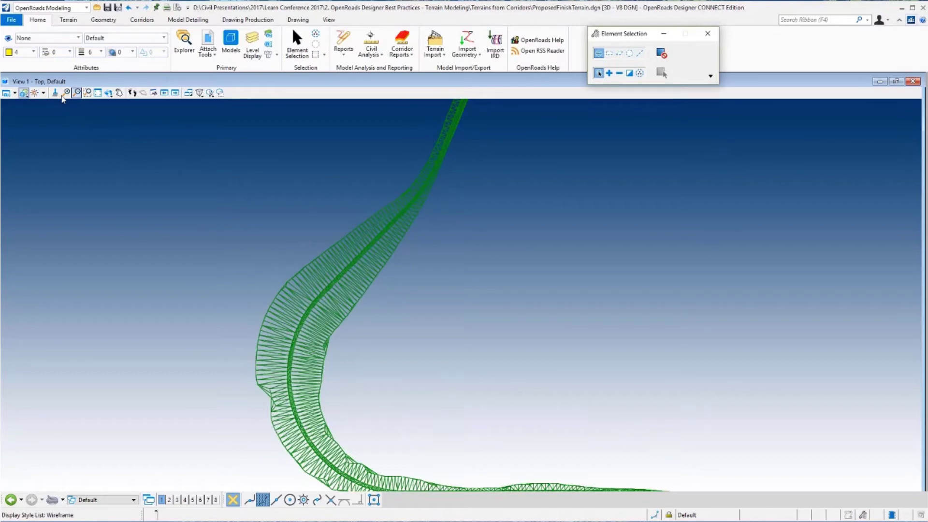
- Switch the view display style to Transparent
click(25, 93)
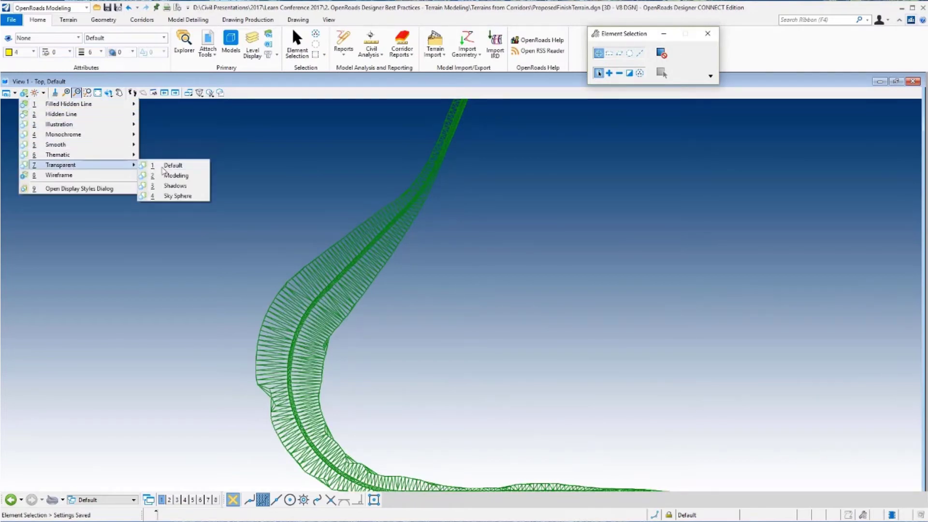
click(170, 164)
scroll(291, 334, up, 1)
key(ctrl+f)
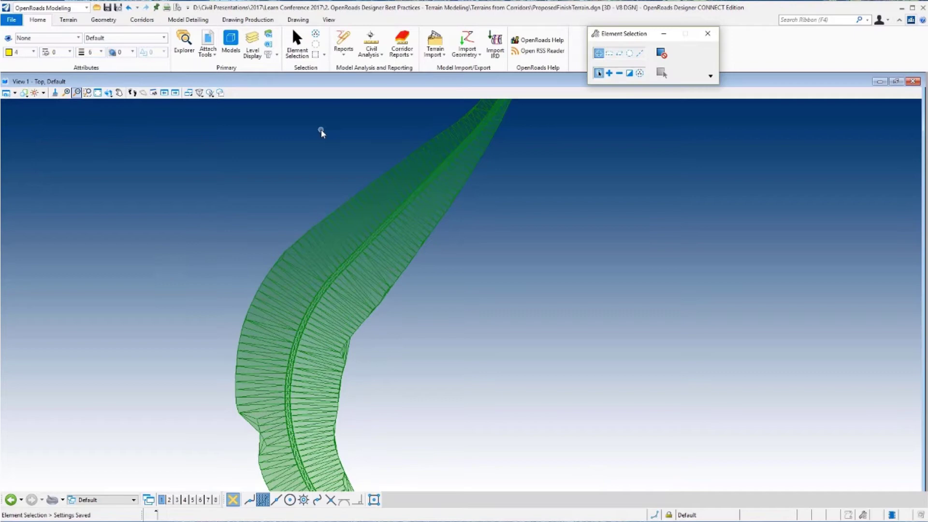
- Read elevation, slope and aspect on the terrain with Analyze Point, then rotate the view
click(372, 53)
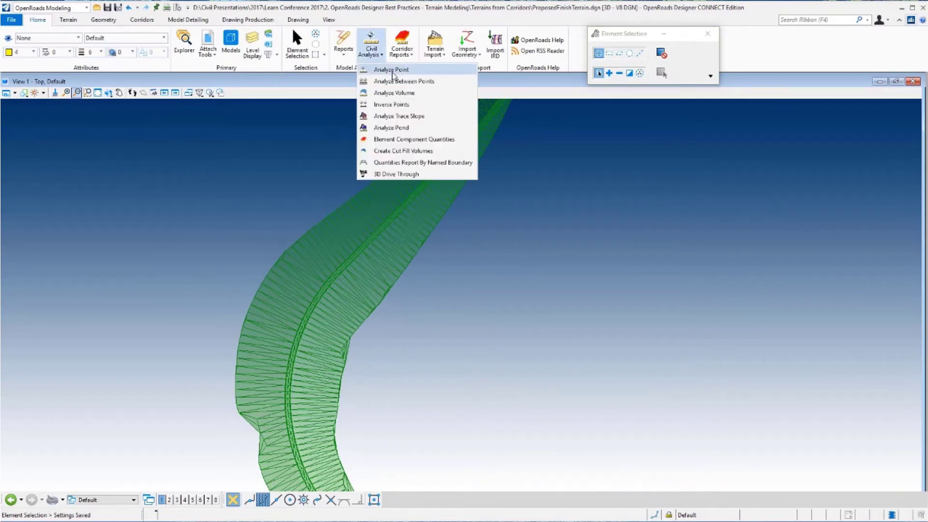
click(393, 72)
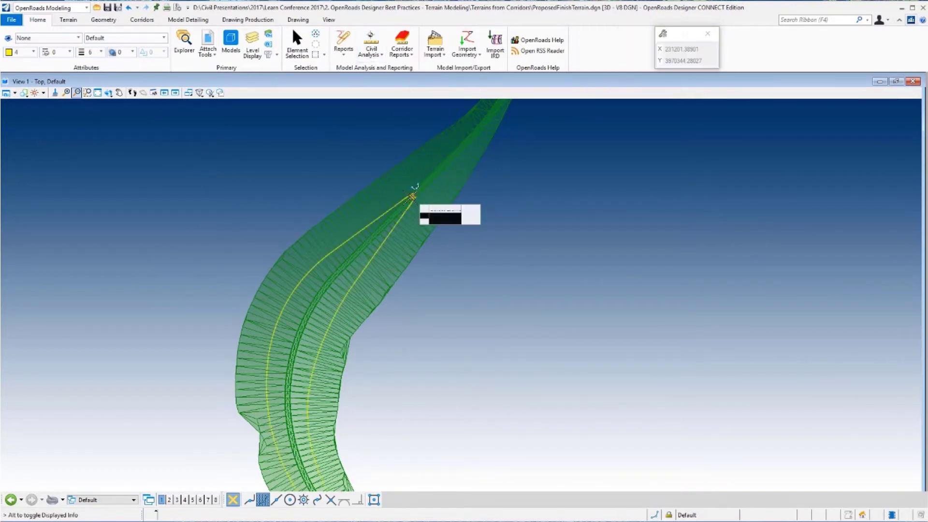
scroll(345, 268, up, 1)
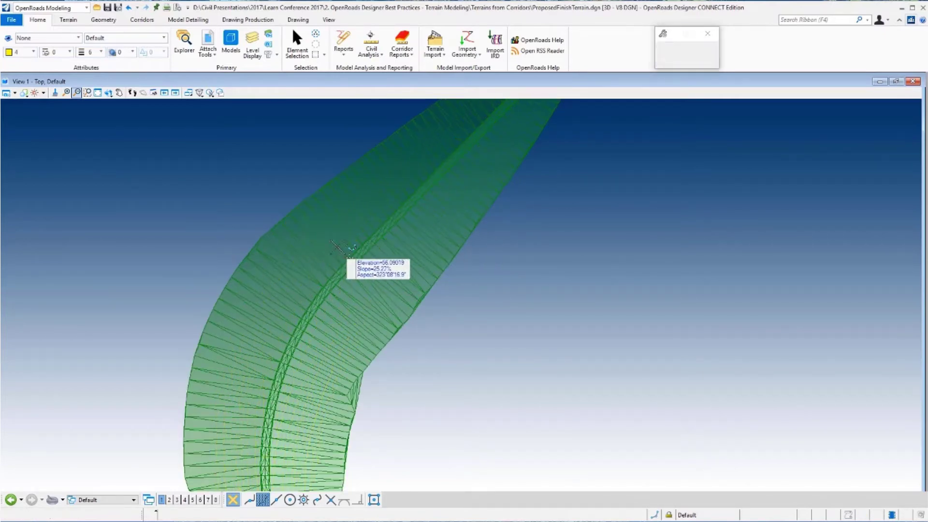
click(109, 92)
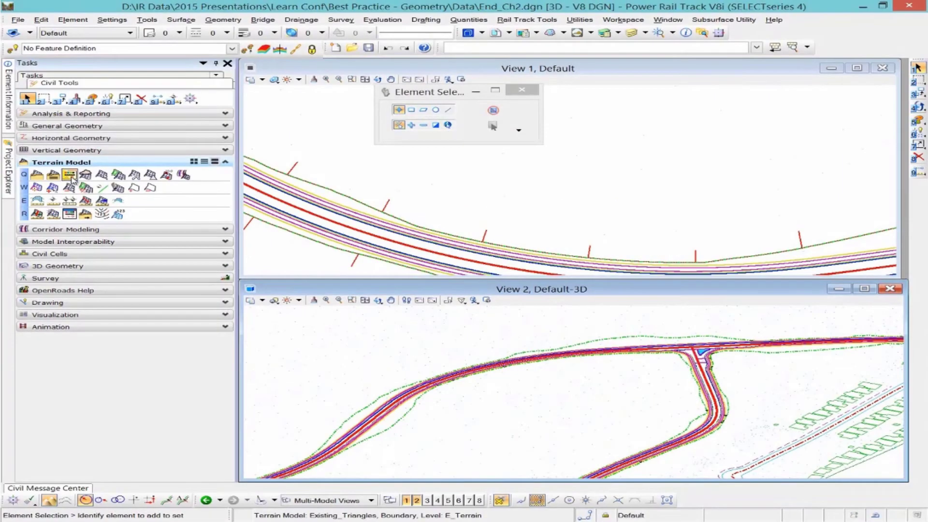
- Create a terrain from the Road graphical filter group, not appended, with Edge Method None
click(71, 178)
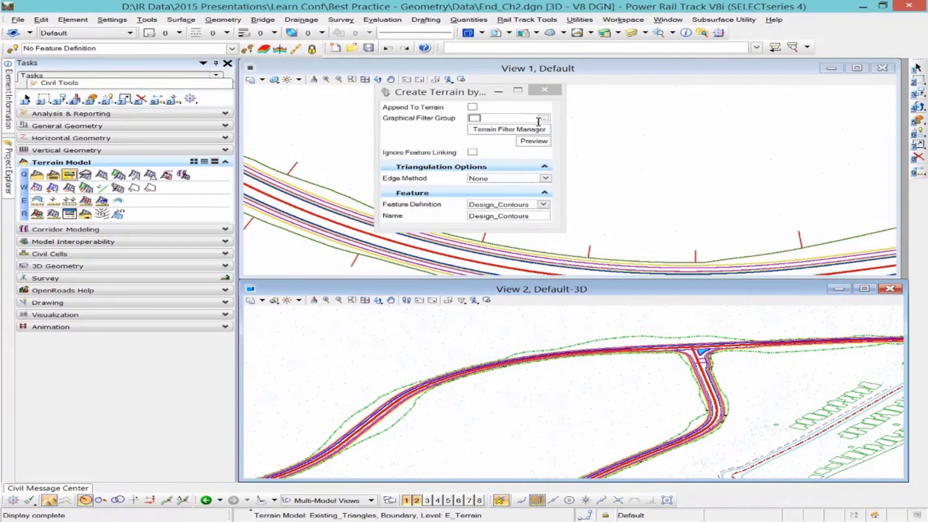
click(542, 118)
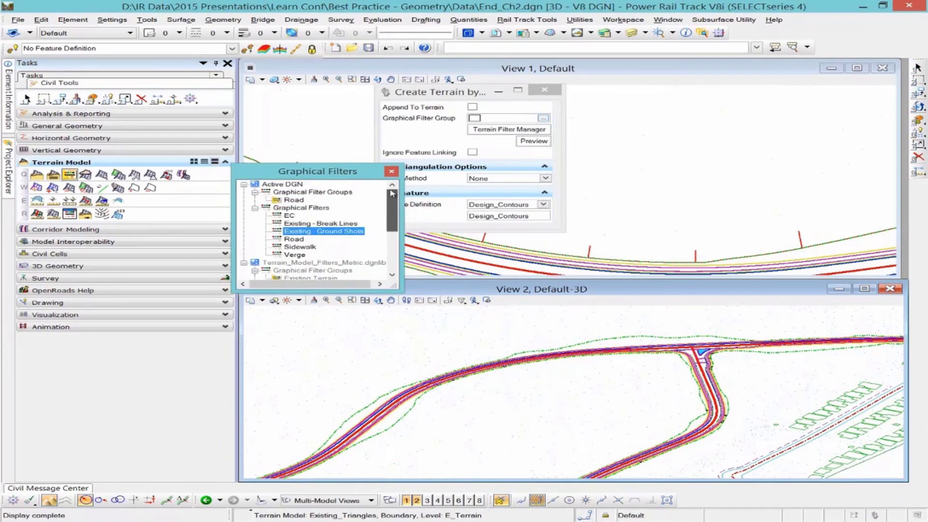
double_click(293, 200)
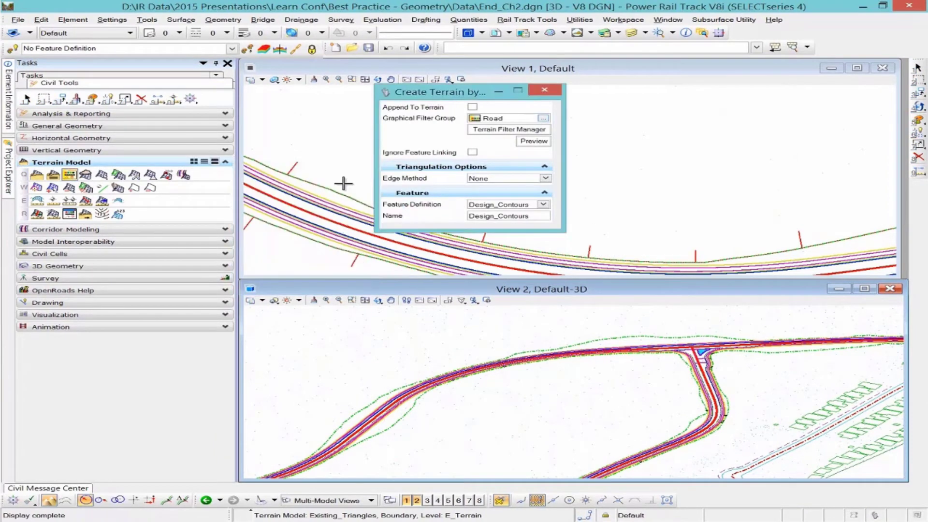
click(534, 142)
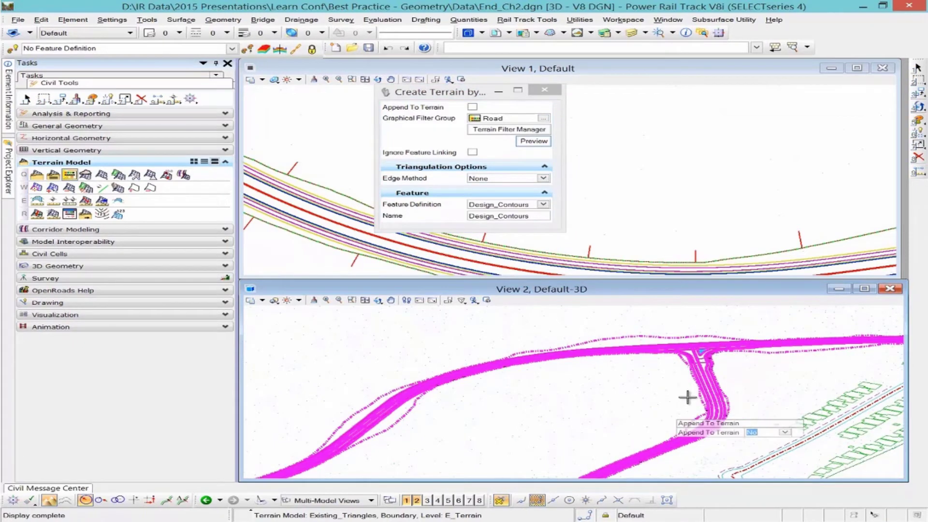
click(462, 300)
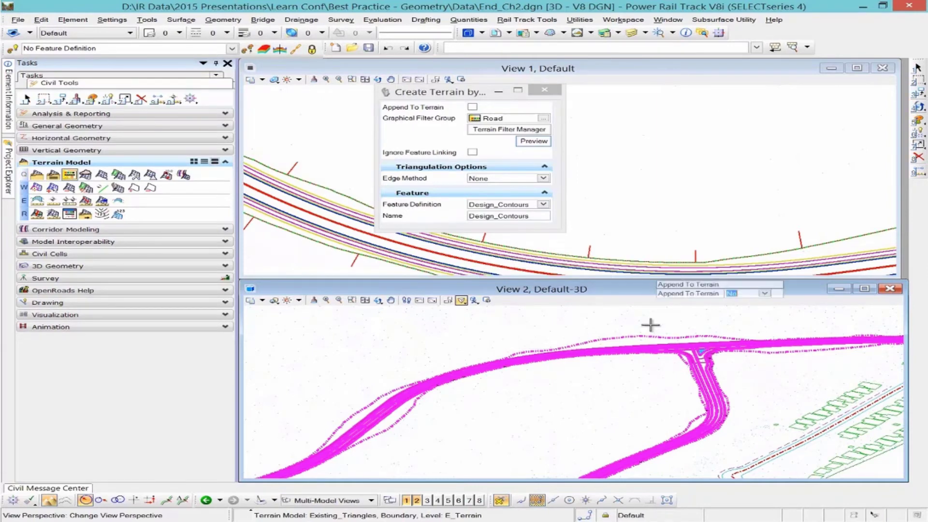
click(555, 390)
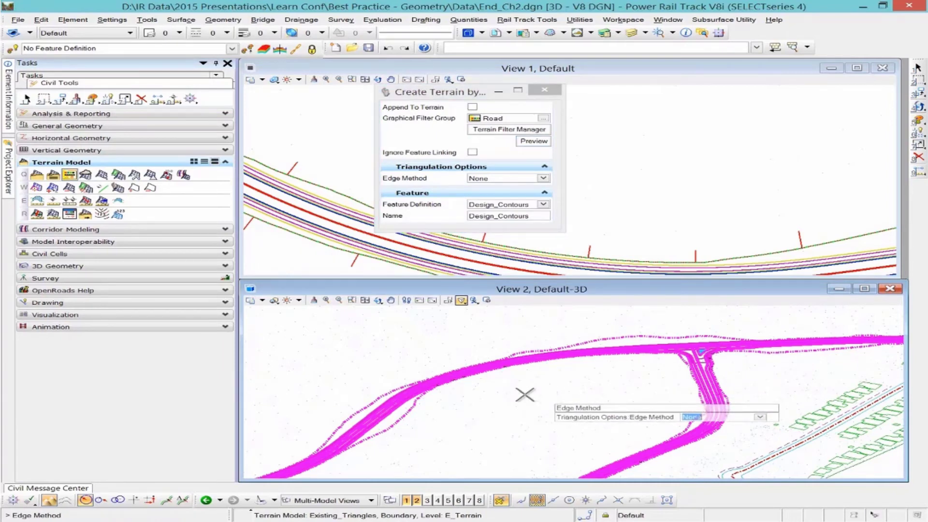
click(485, 385)
click(485, 386)
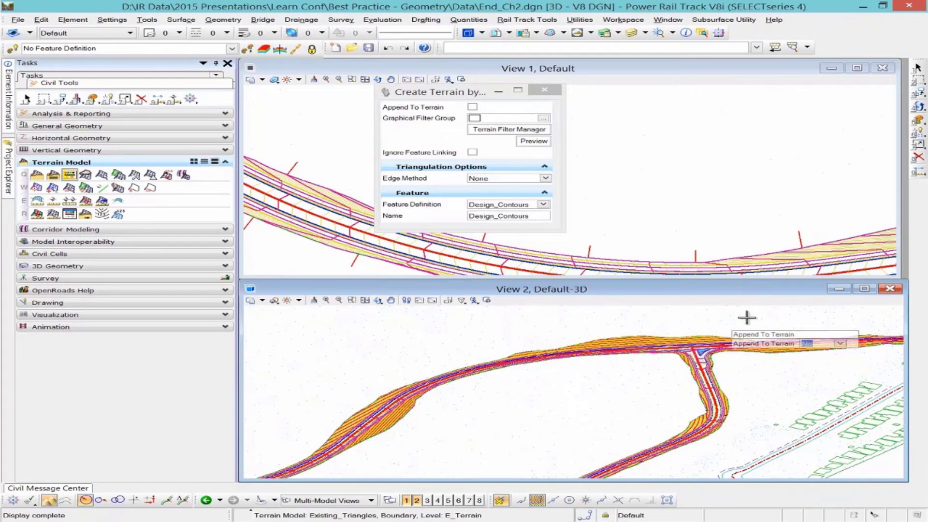
- Inspect the new terrain at the intersection, end terrain creation, and open Terrain Filter Manager
scroll(704, 334, up, 3)
scroll(656, 363, up, 1)
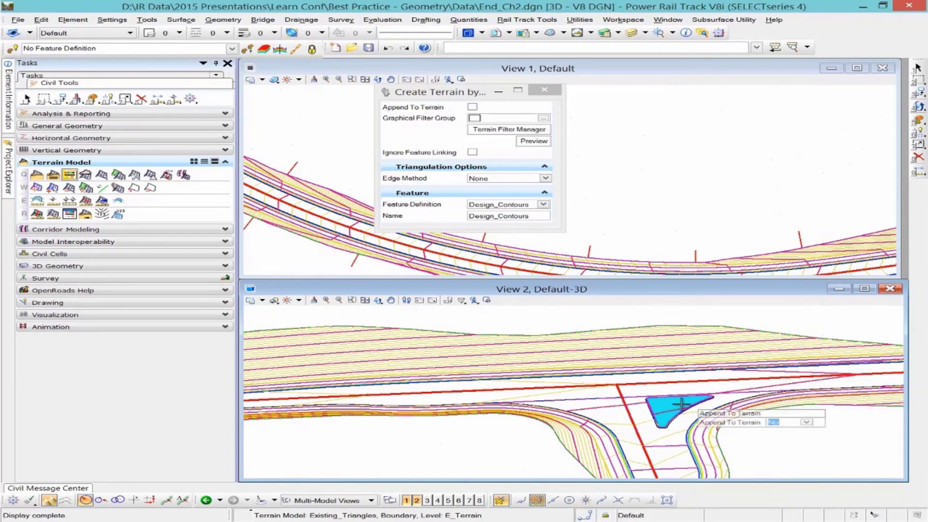
scroll(628, 396, down, 5)
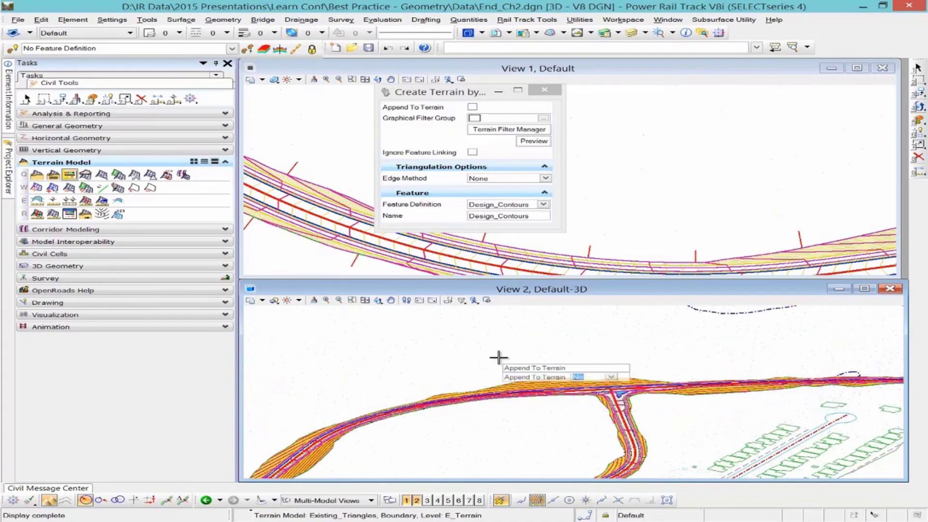
right_click(498, 358)
click(70, 215)
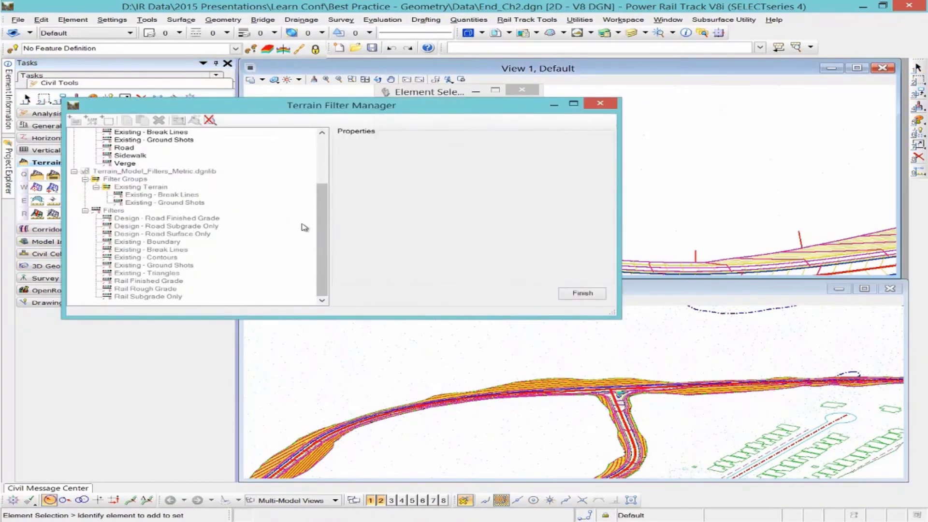
- Change the EC filter's Feature Type from Boundary to Break Lines and finish
scroll(326, 211, up, 3)
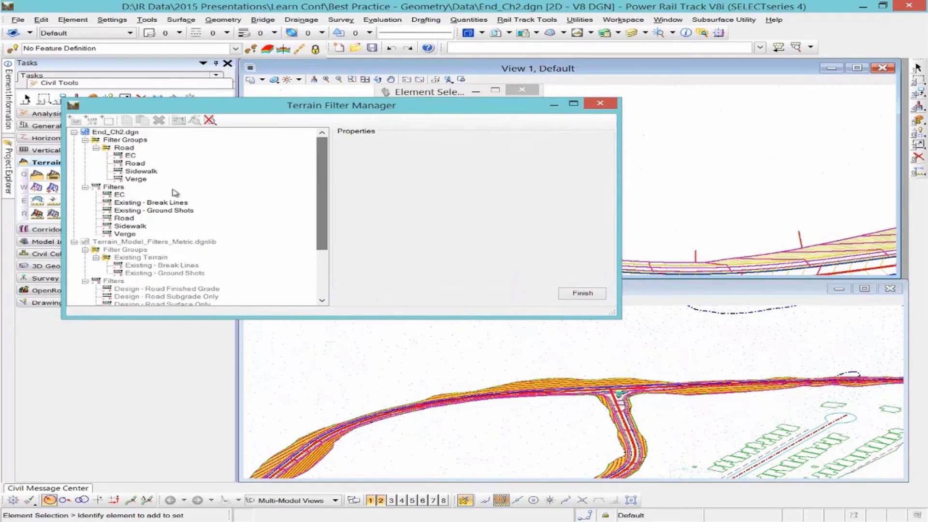
click(120, 195)
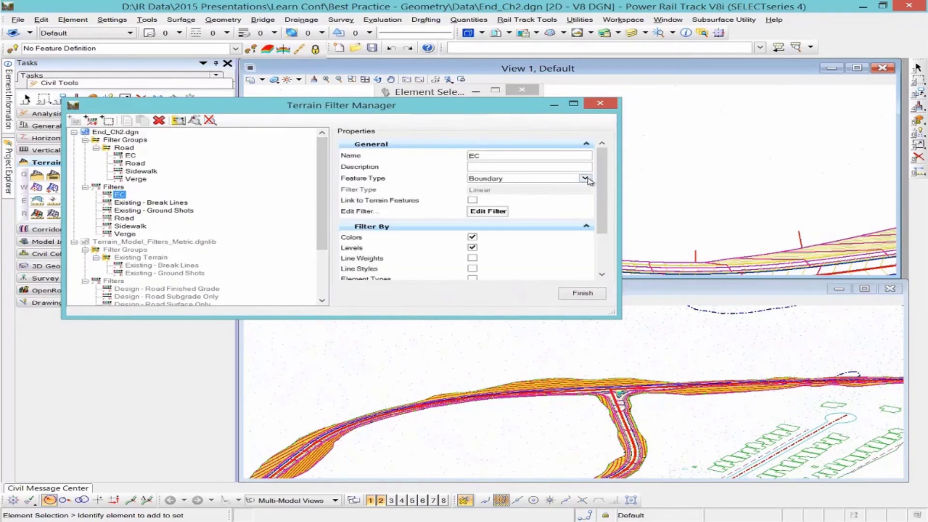
click(584, 177)
click(489, 188)
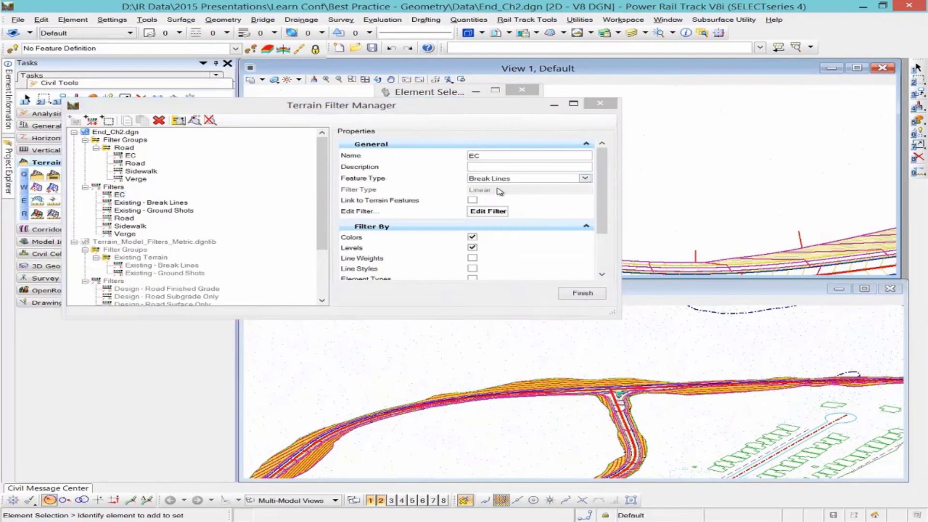
click(582, 294)
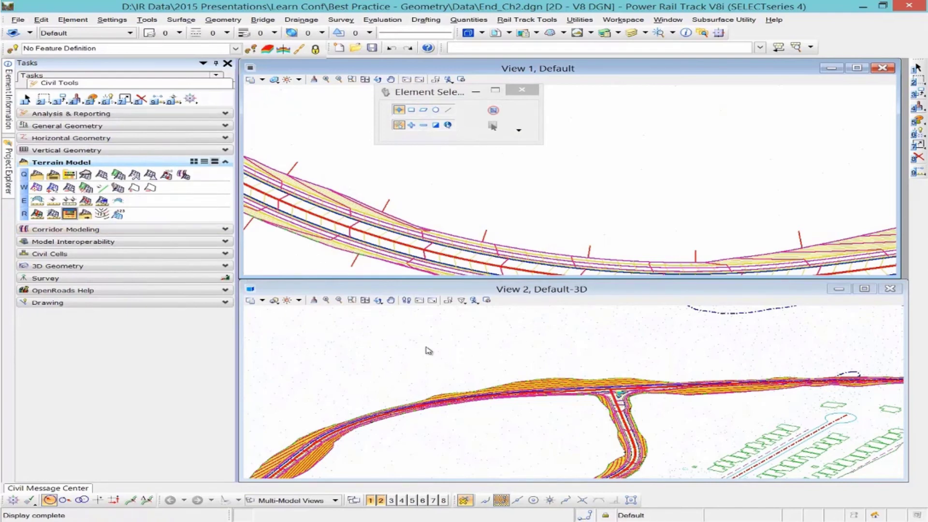
- Rule-update the Design_Contours terrain from GraphicFilterGroup: Road and pan out to view it
click(487, 384)
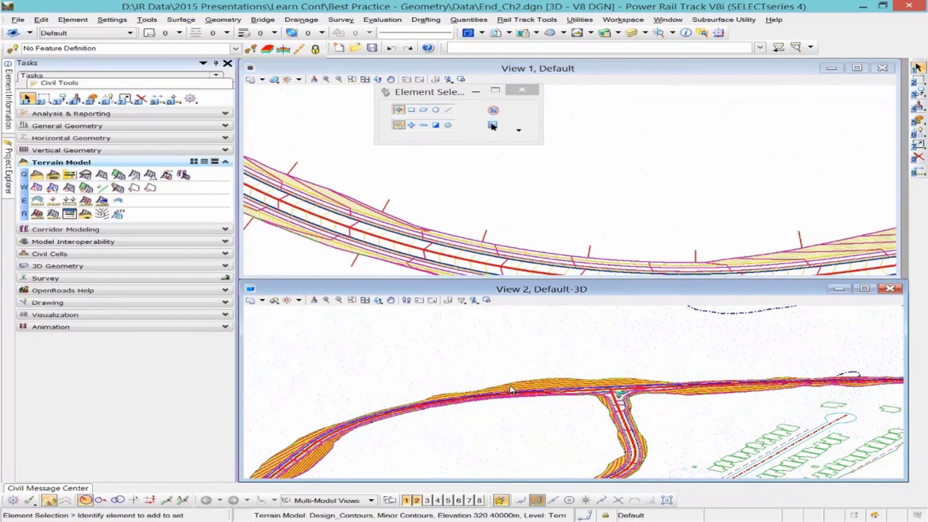
click(562, 385)
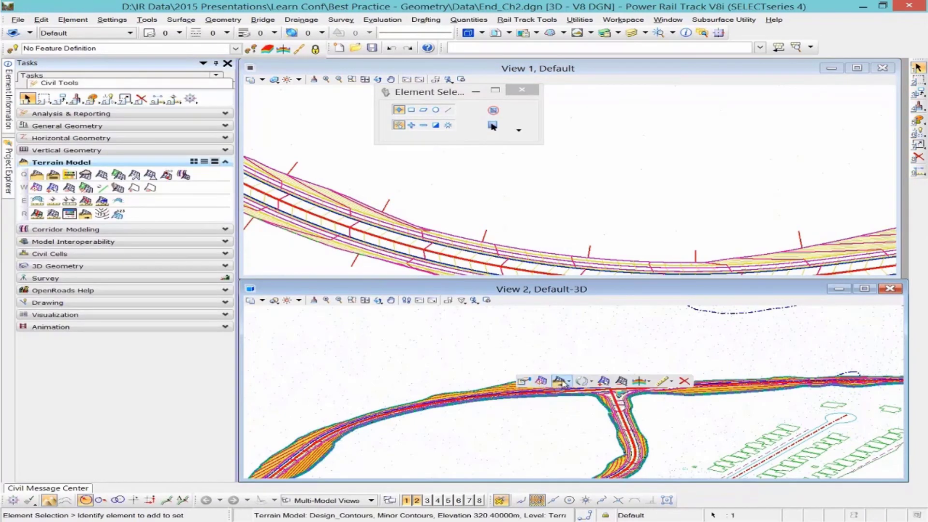
click(591, 382)
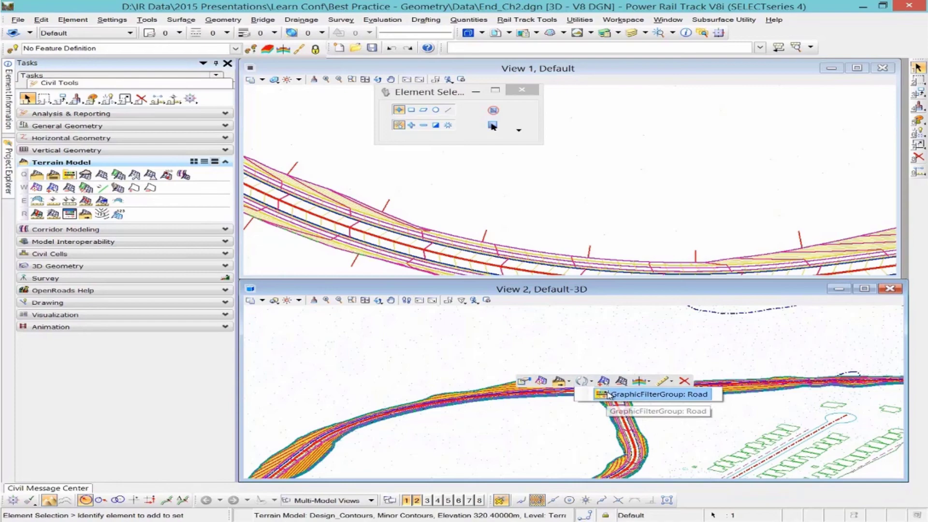
click(607, 392)
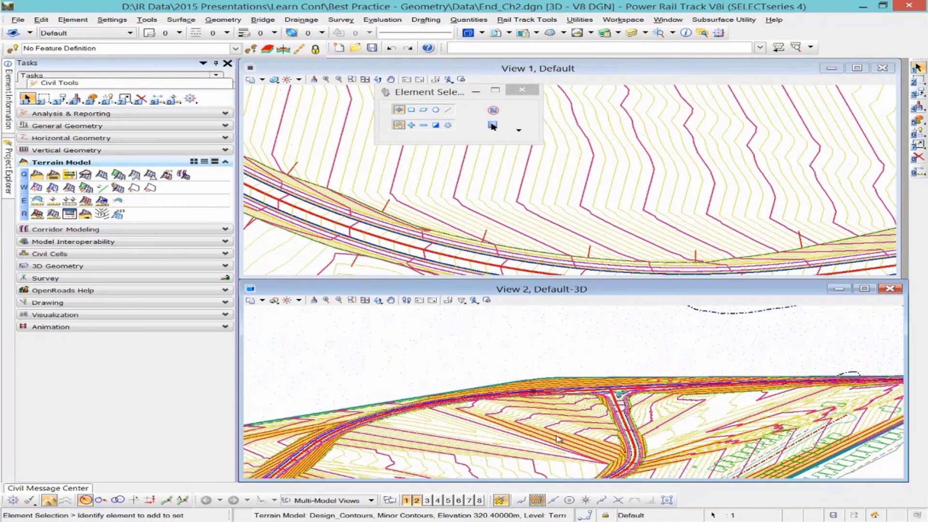
scroll(563, 433, down, 3)
middle_drag(564, 433, 661, 368)
right_click(661, 368)
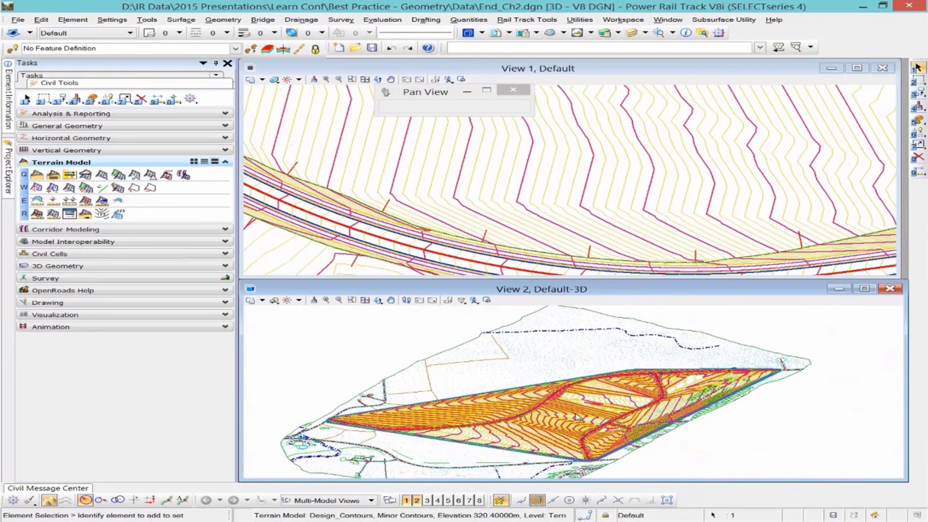
- In the Terrain Filter Manager, change the EC filter's Feature Type to Boundary and save it
click(86, 215)
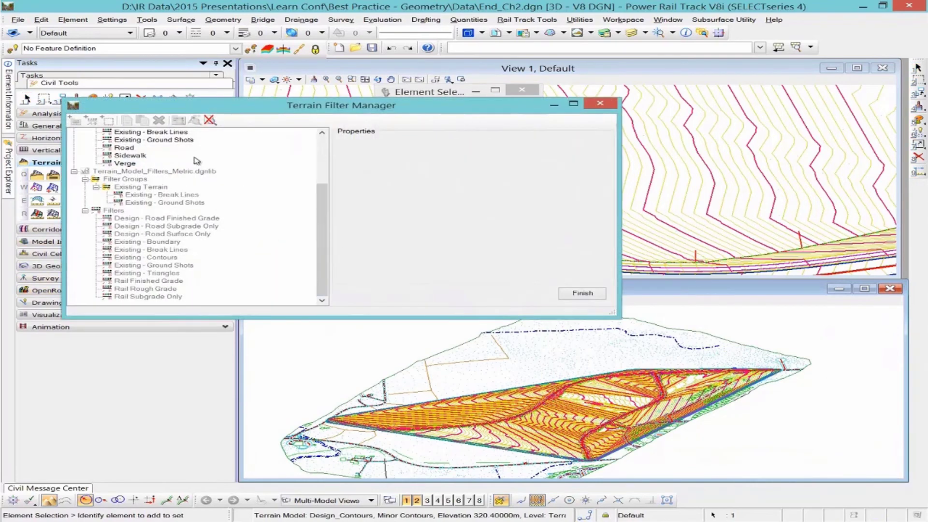
drag(326, 193, 326, 151)
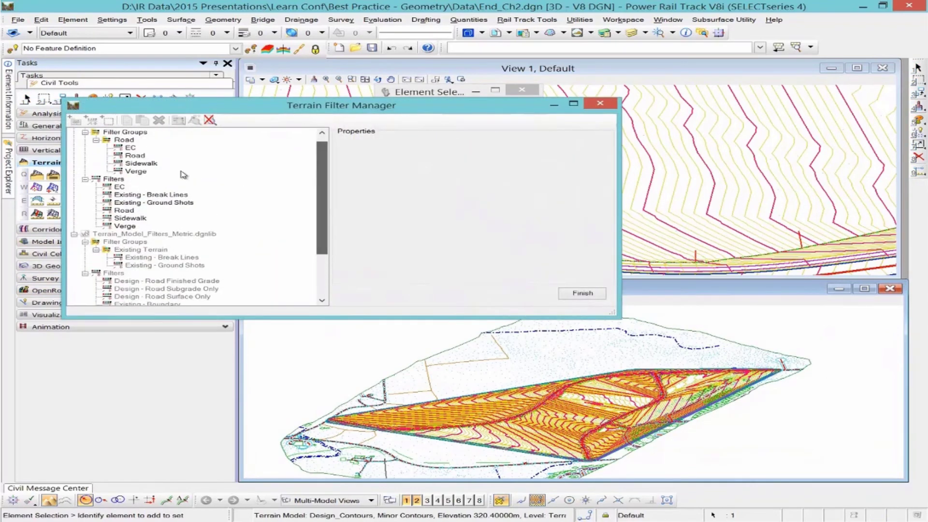
click(121, 187)
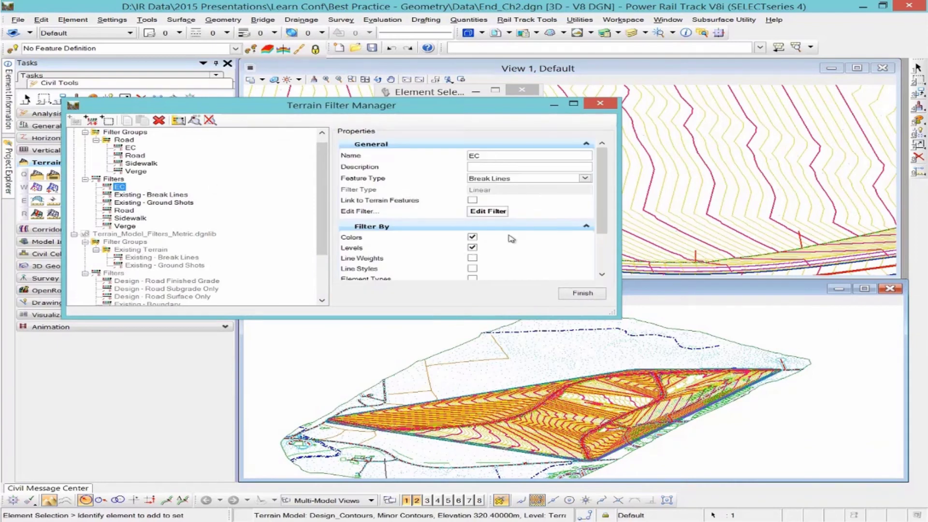
click(585, 178)
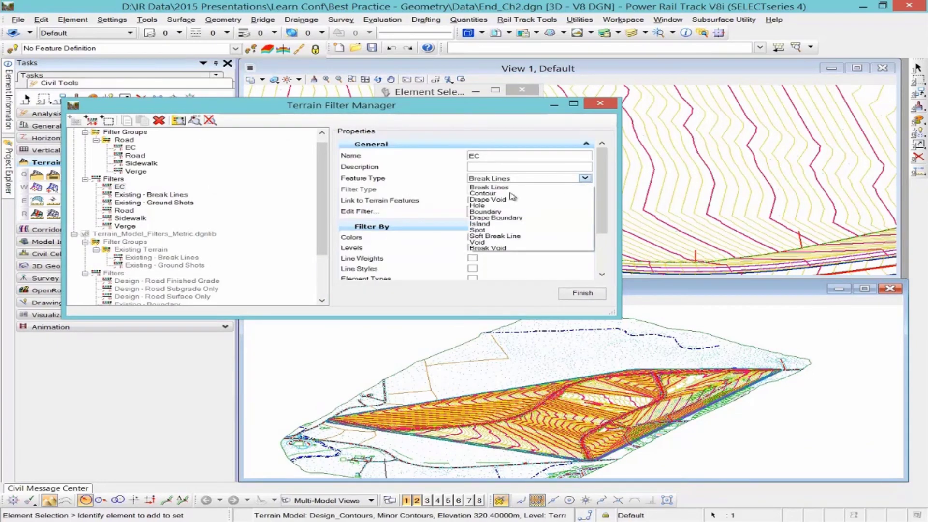
click(487, 212)
click(573, 294)
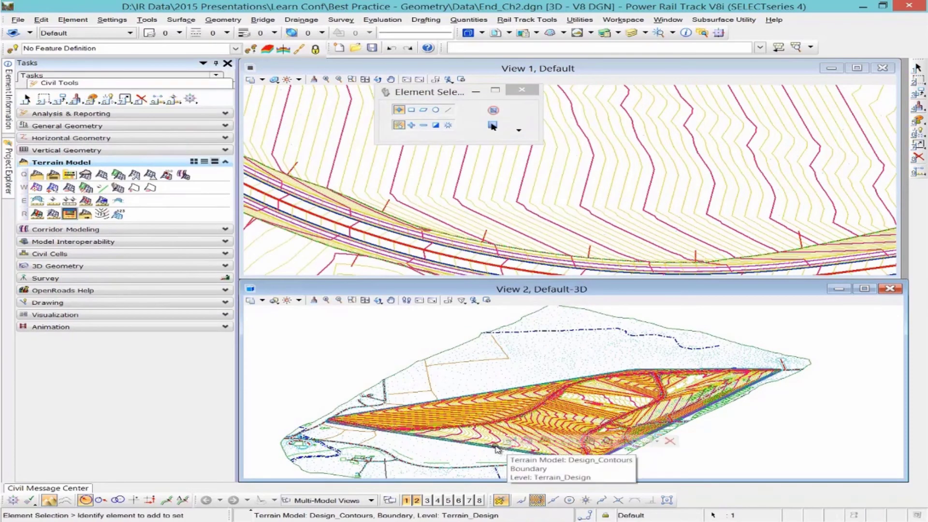
- Rule-update the Design_Contours terrain from GraphicFilterGroup: Road, trimming it back to the EC road edges
scroll(498, 449, up, 5)
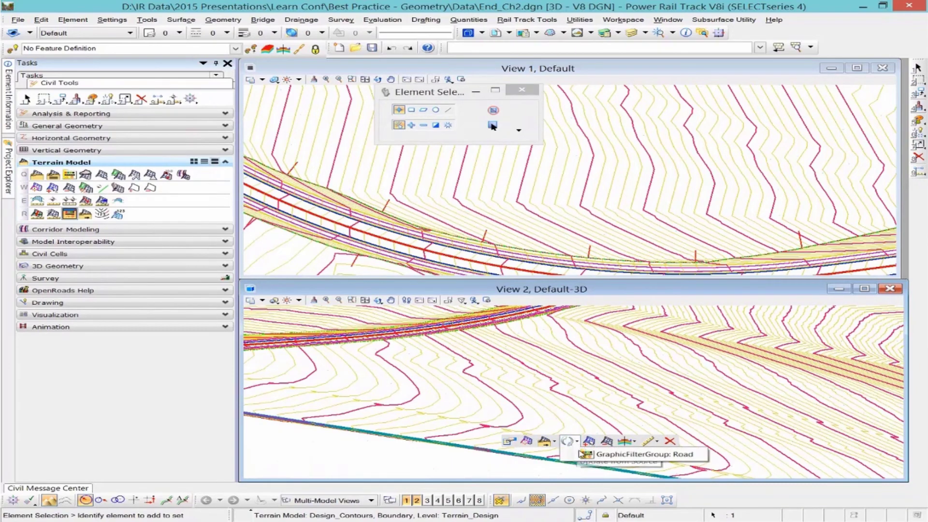
click(583, 454)
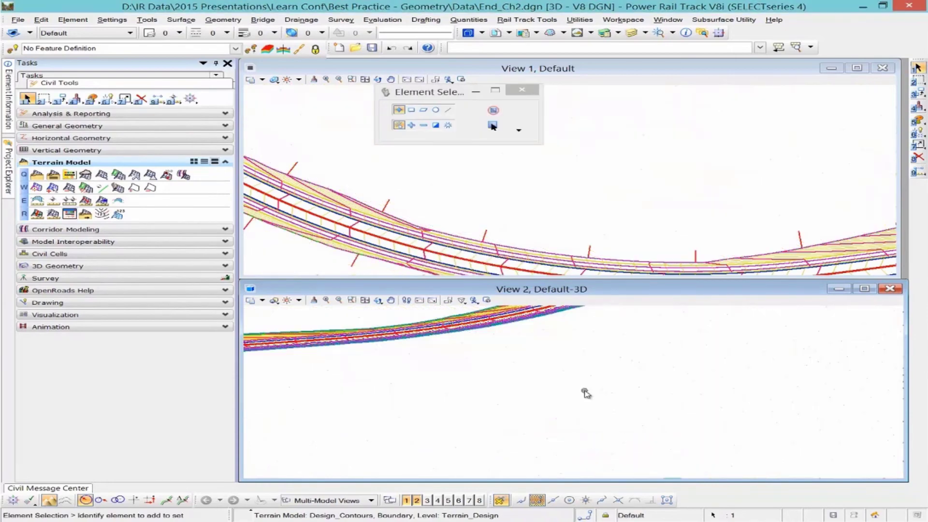
scroll(736, 327, up, 3)
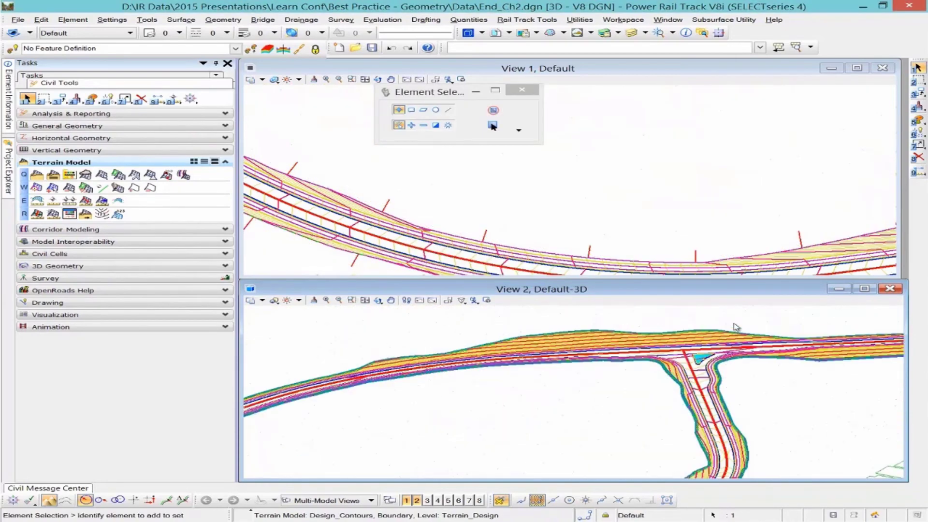